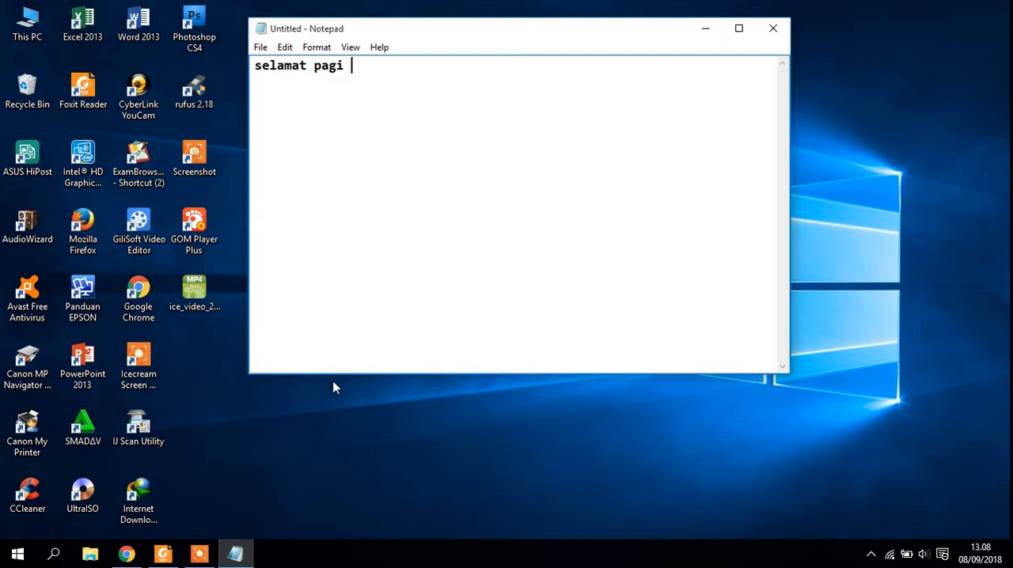
- Complete the greeting line with "para admin madrasah"
text(para admin)
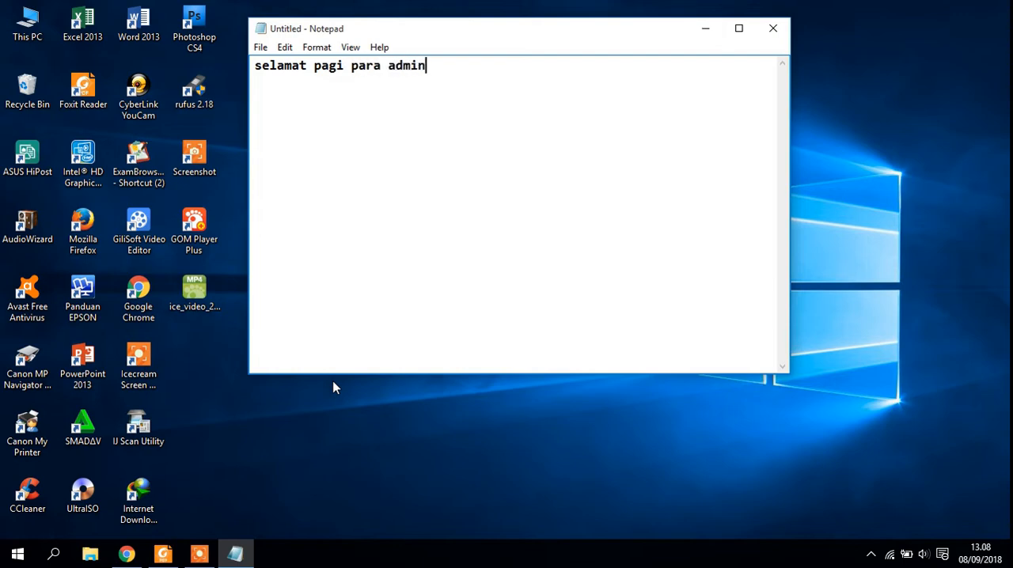
text( madrasah )
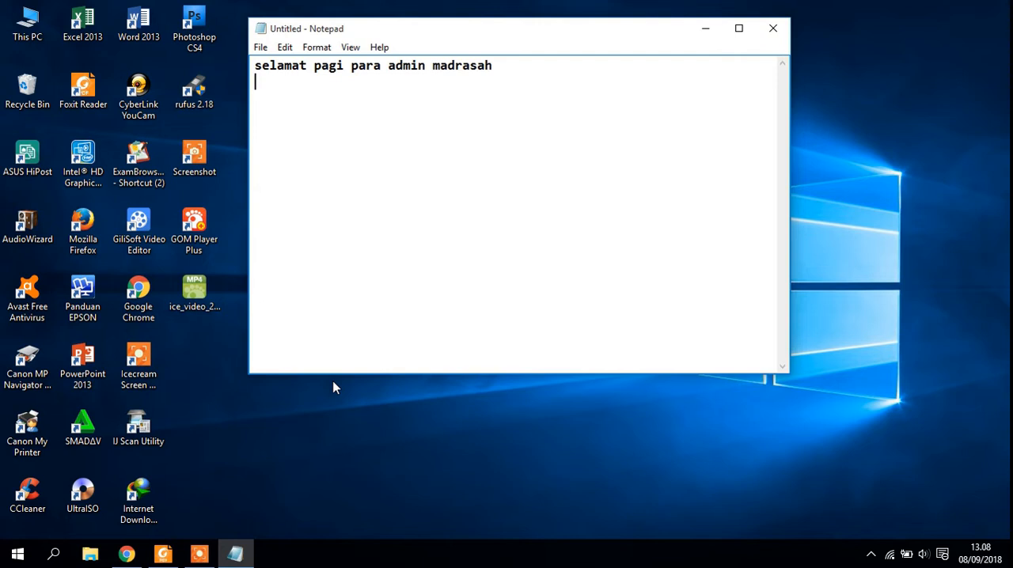
text(pada kese)
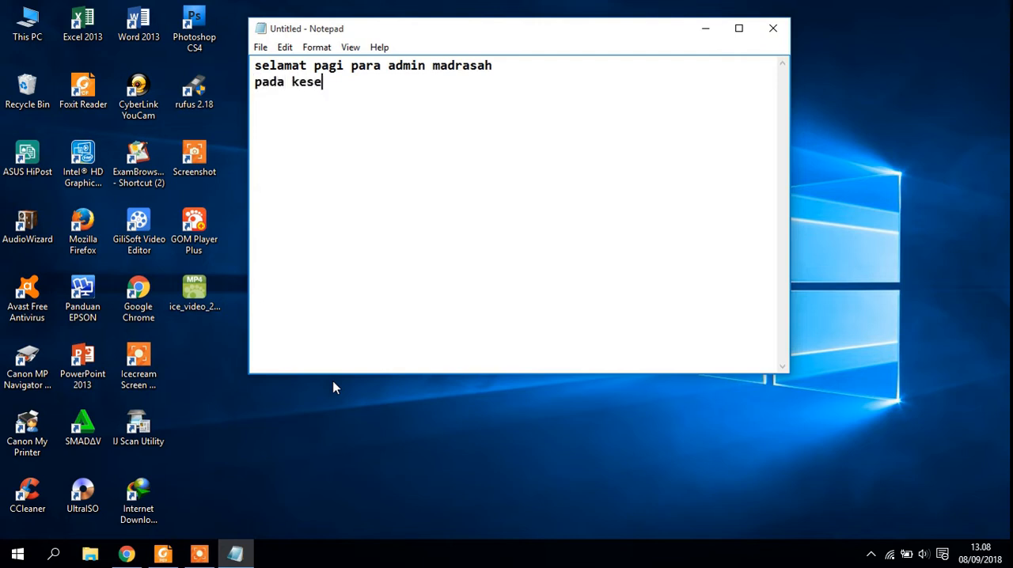
text(mpatan kali)
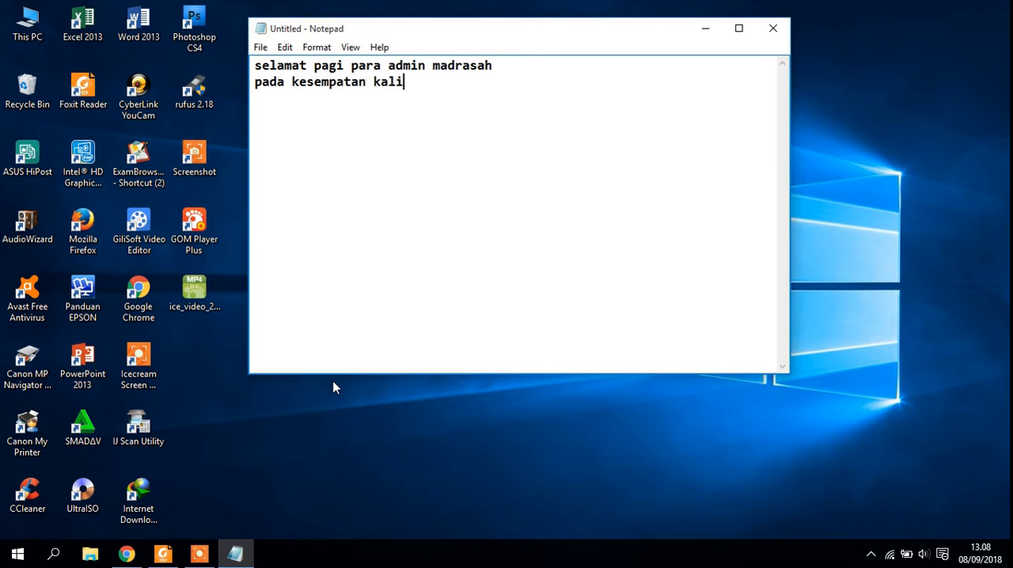
text( ini saya ak)
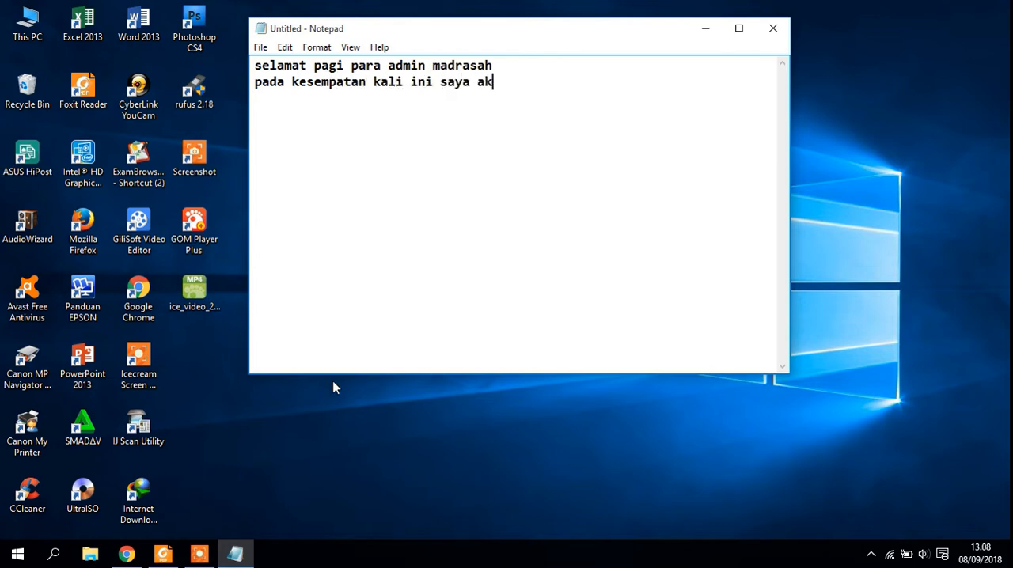
text(an membagikan tu)
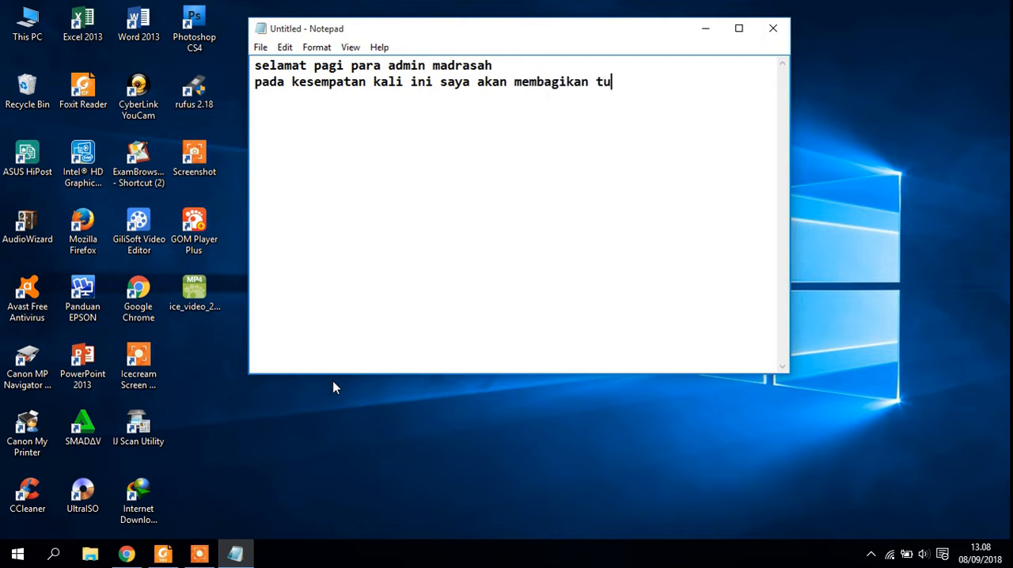
text(torial menginsta)
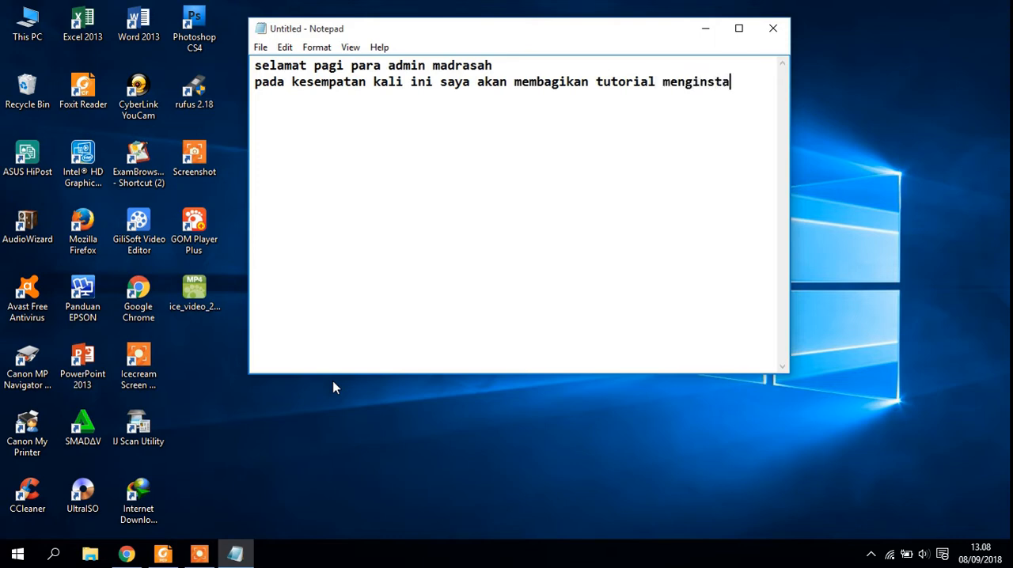
text(ll aplikasi )
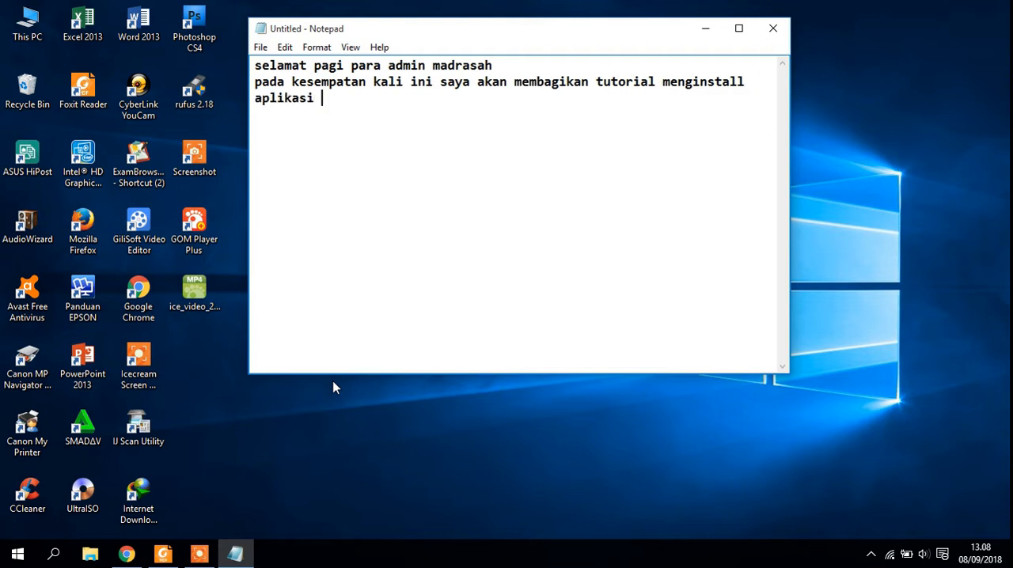
text(SIBOSPINTAR)
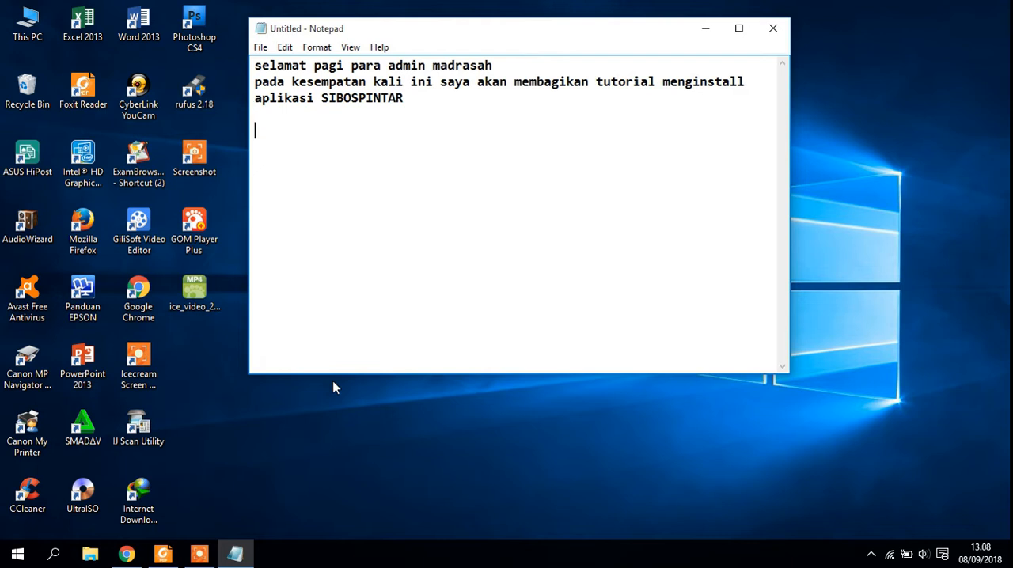
- Add the heading line "untuk langkah-langkahnya" below the introduction, separated by a blank line
text(untuk langk)
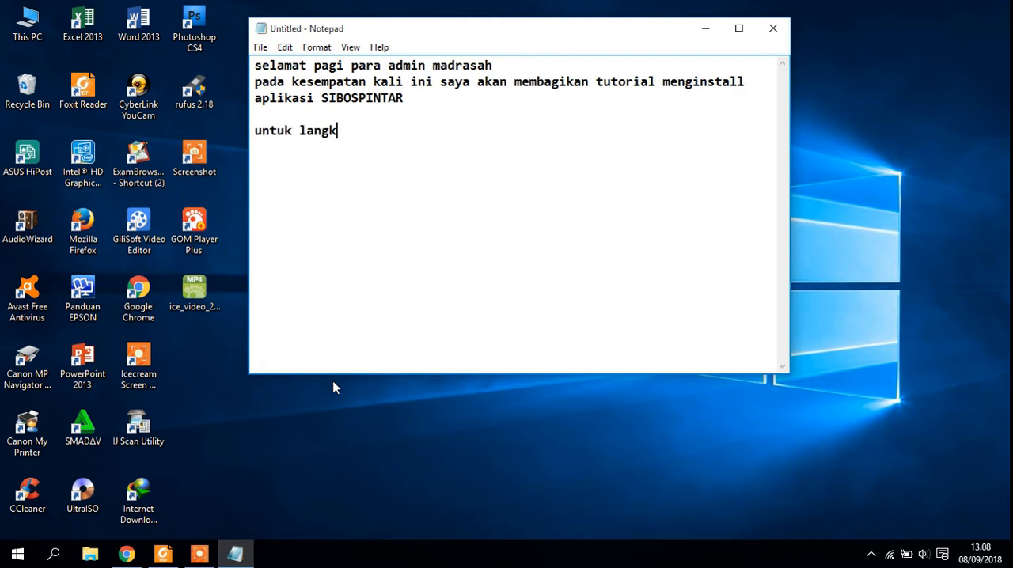
text(ah-langkahnya)
key(Return)
- Write the first list item: "1. download aplikasi installer sibospintar (link ada di Deskripsi)"
text(1)
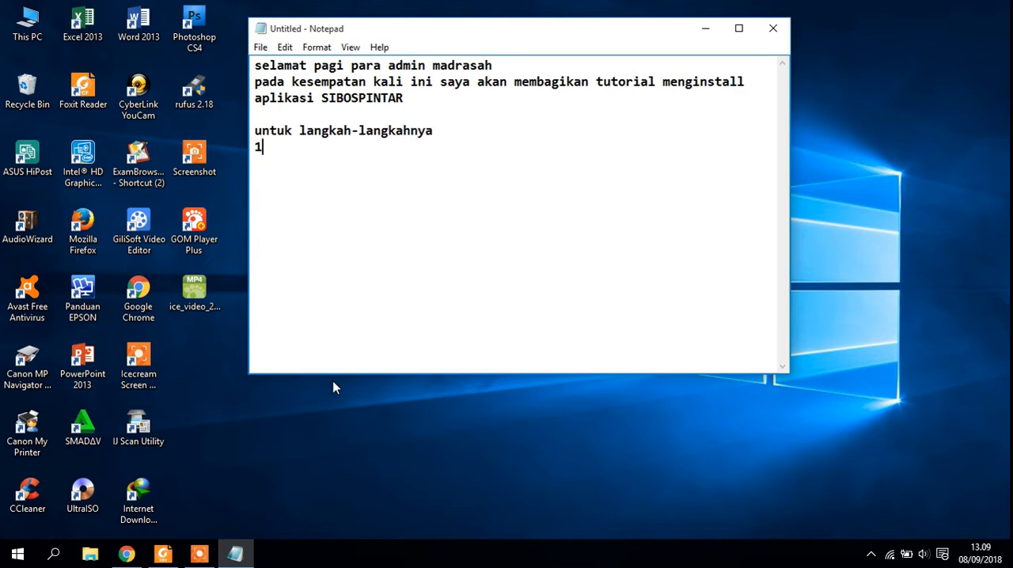
text(. download)
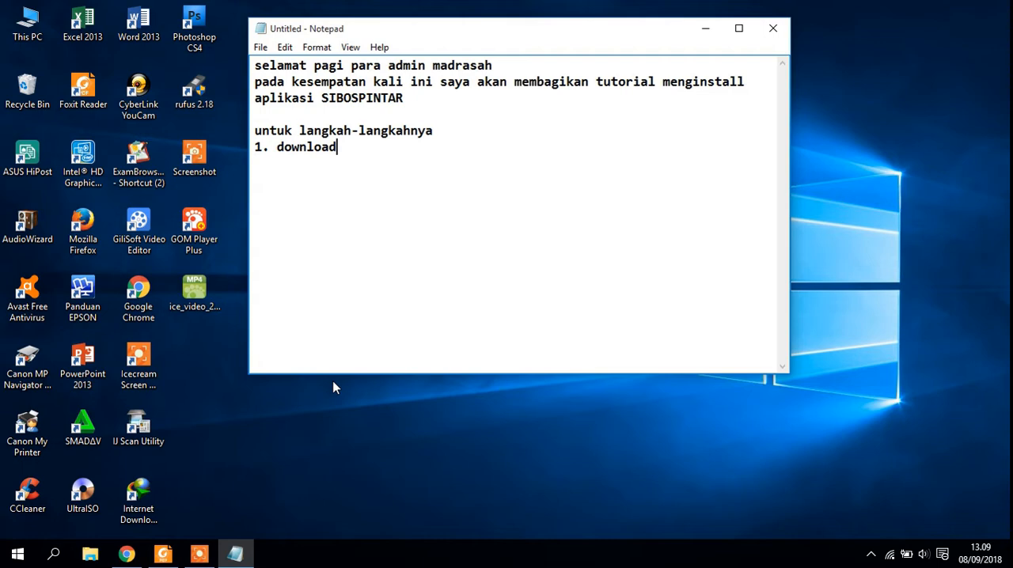
text( aplikasi instal)
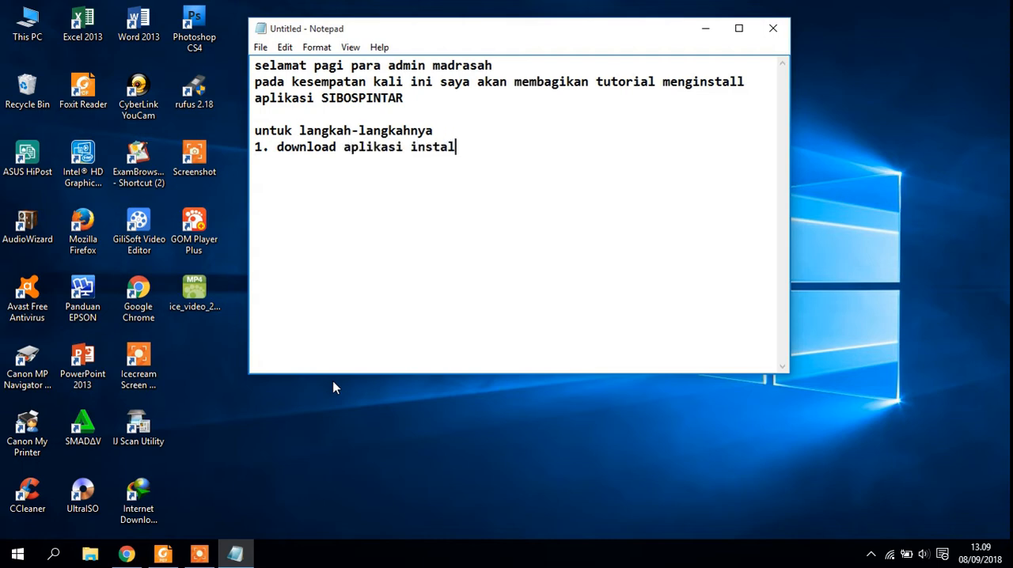
text(ler sibospintar)
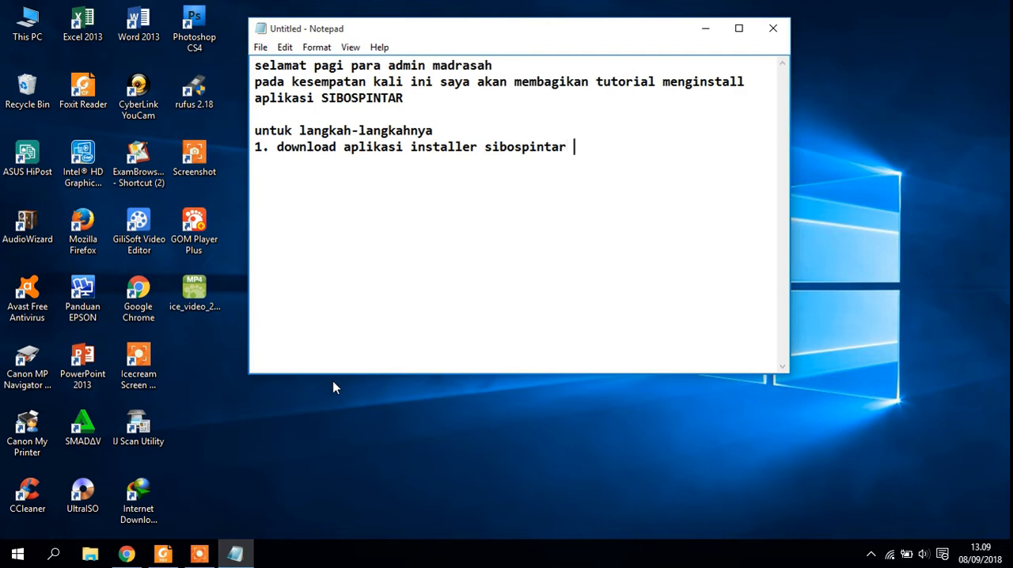
text( (link ada di )
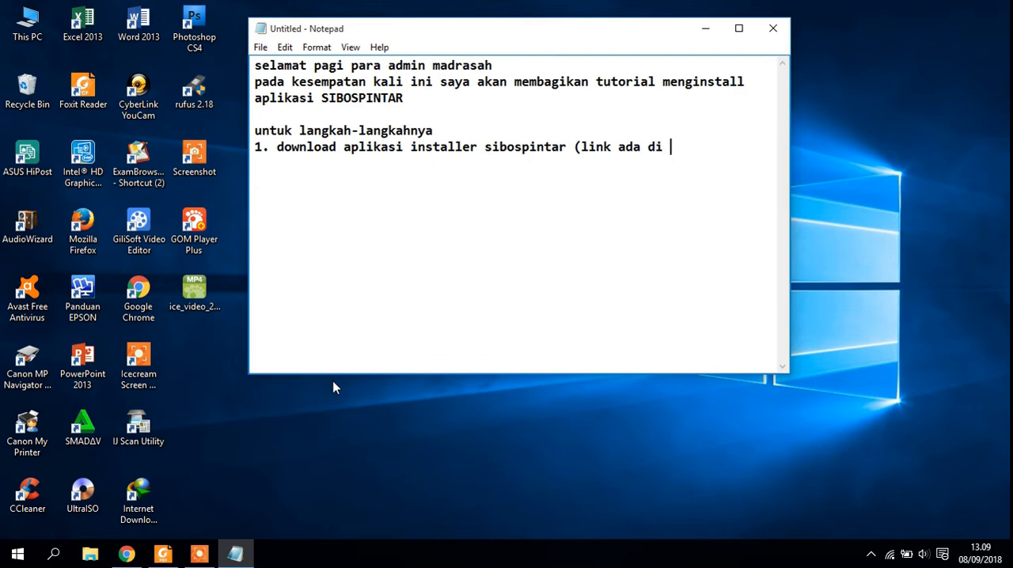
text(Deskripsi))
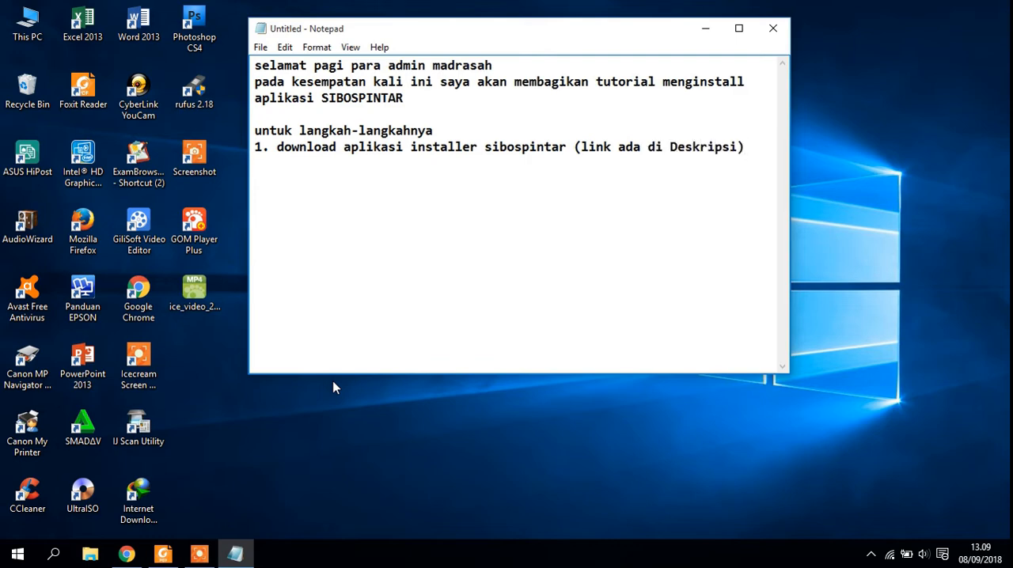
- Add the second list item on a new line: "2. extrack hasil downloadan tadi"
key(Return)
text(2. extrack hasil)
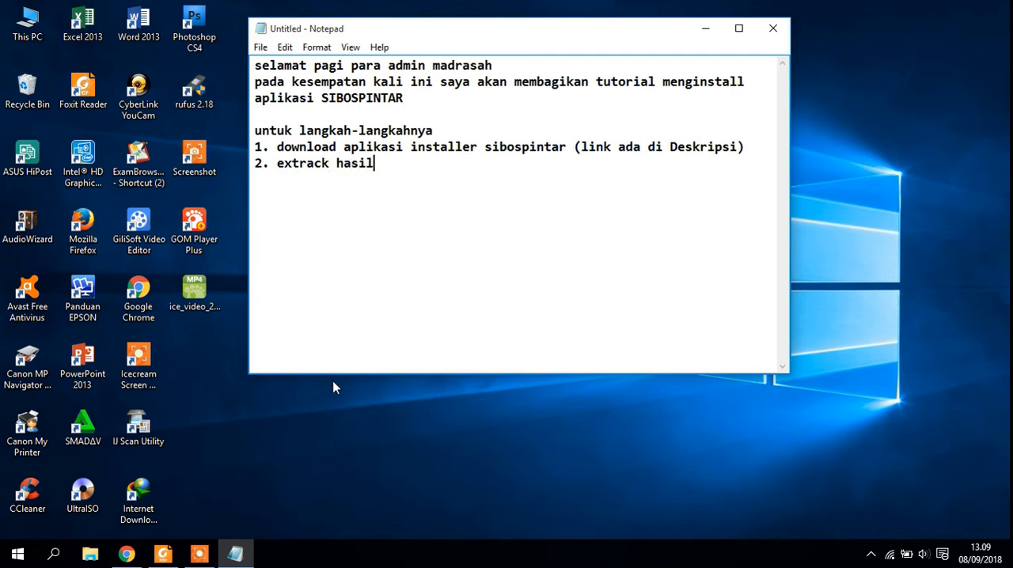
text( downloadan )
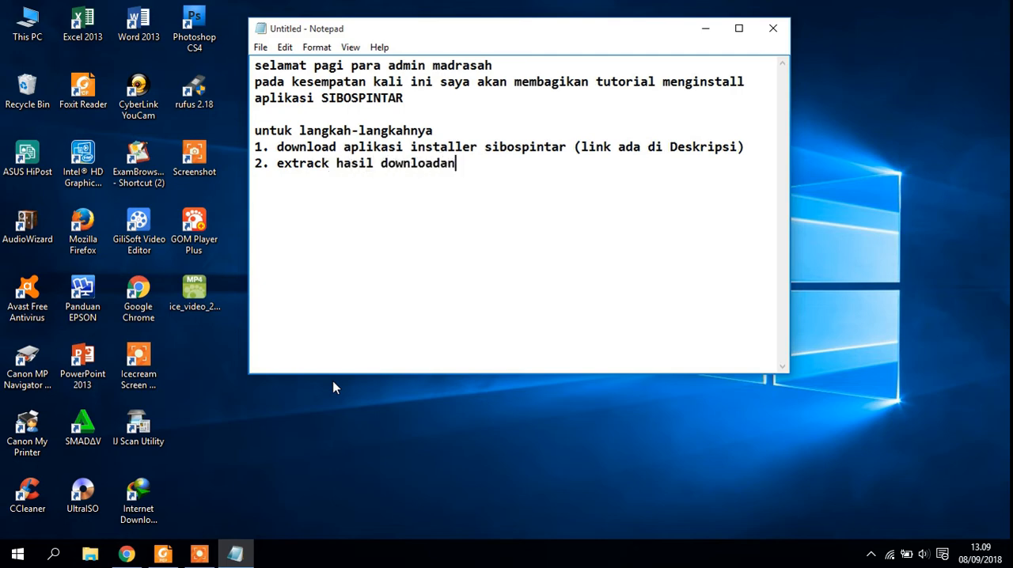
text(tadi 3. doubl)
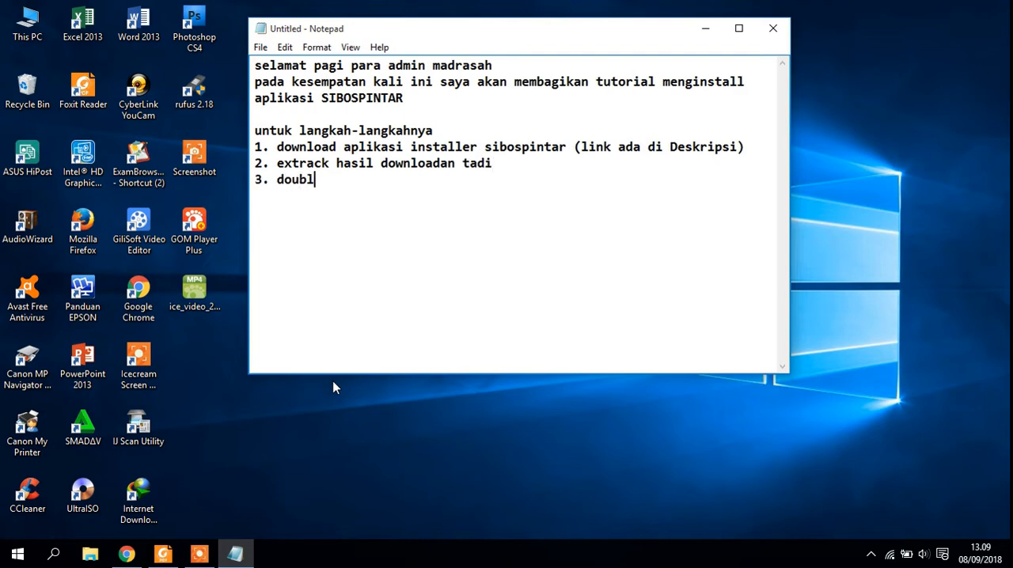
text(e klik pada )
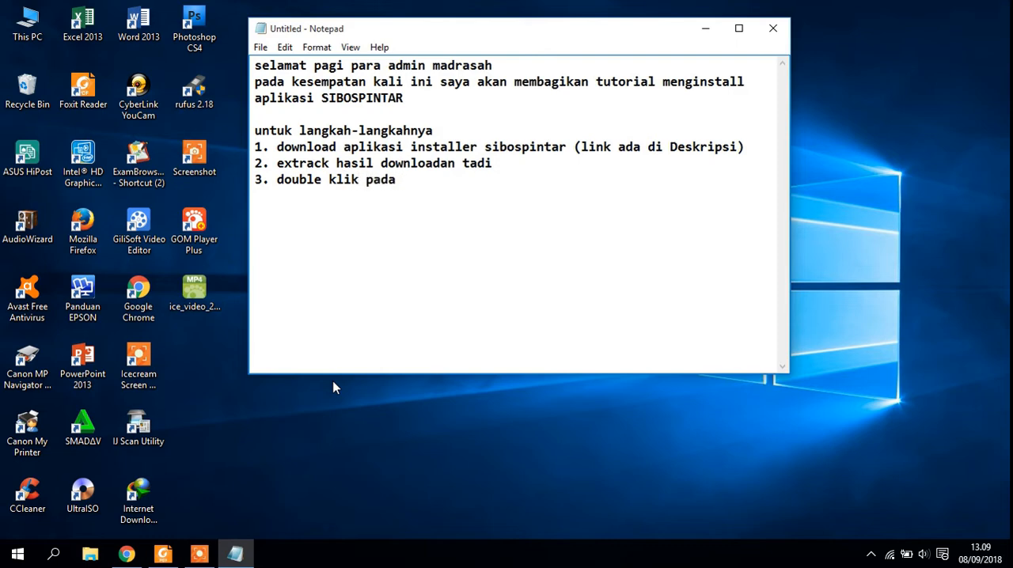
text(setup.exe)
- Switch to File Explorer and open the "Setup SIBOSPINTAR 2018_09_05 RAR" folder inside SIBOSPINTAR on Local Disk (D:)
click(93, 554)
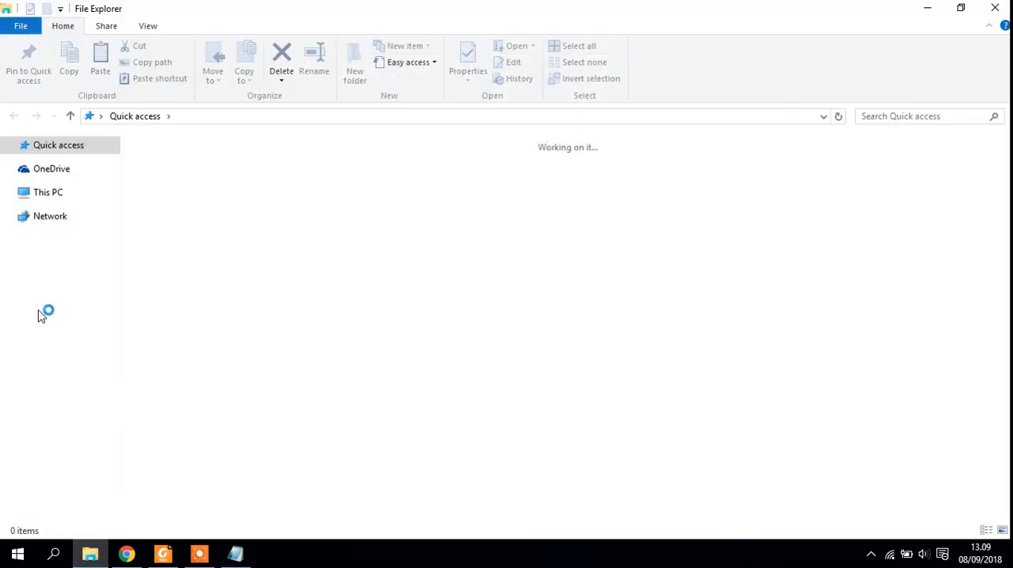
click(49, 340)
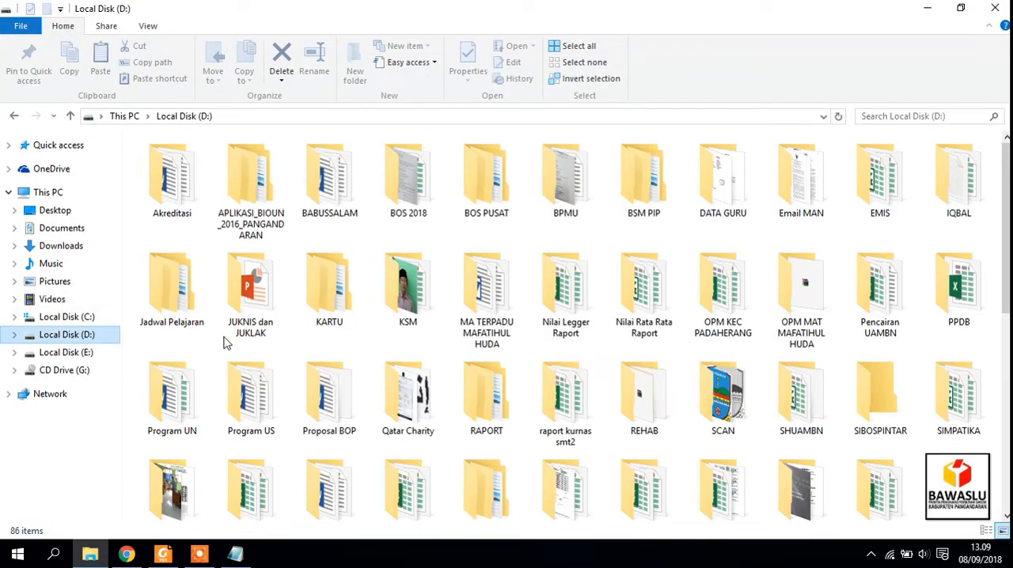
double_click(873, 400)
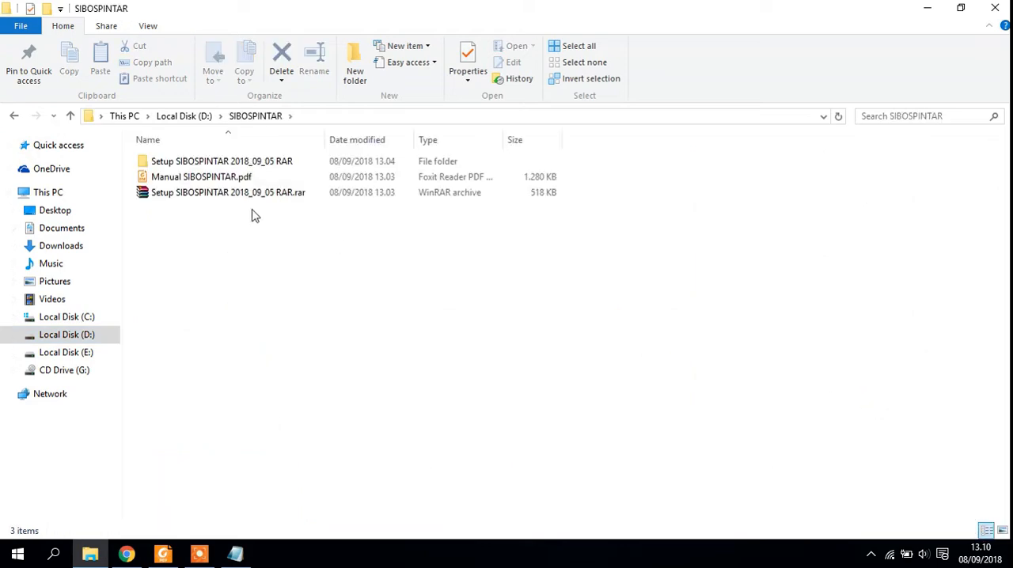
click(202, 164)
double_click(201, 164)
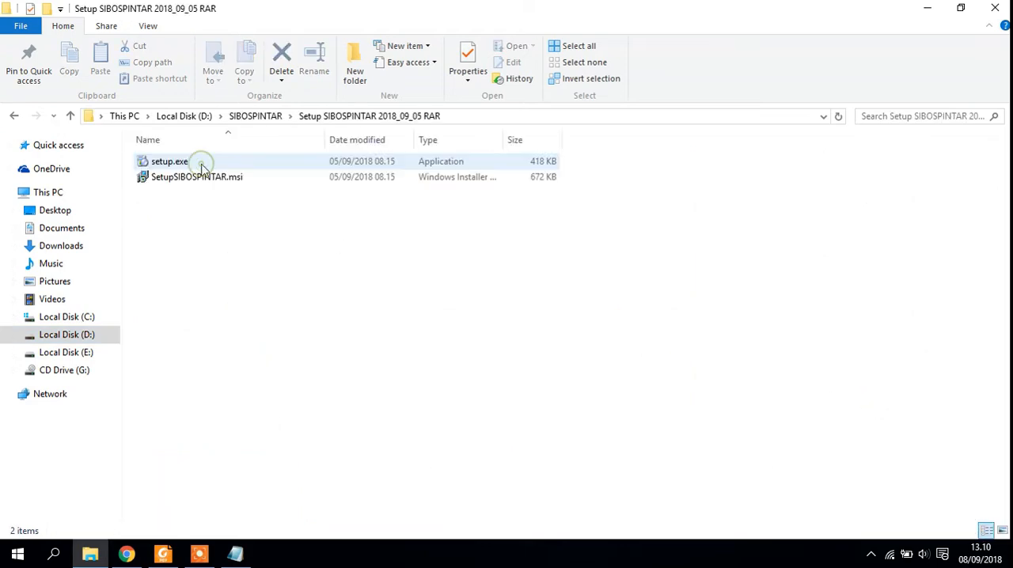
- Run setup.exe and install SIBOSPINTAR in the proposed folder for Everyone, closing the wizard at the end
double_click(169, 164)
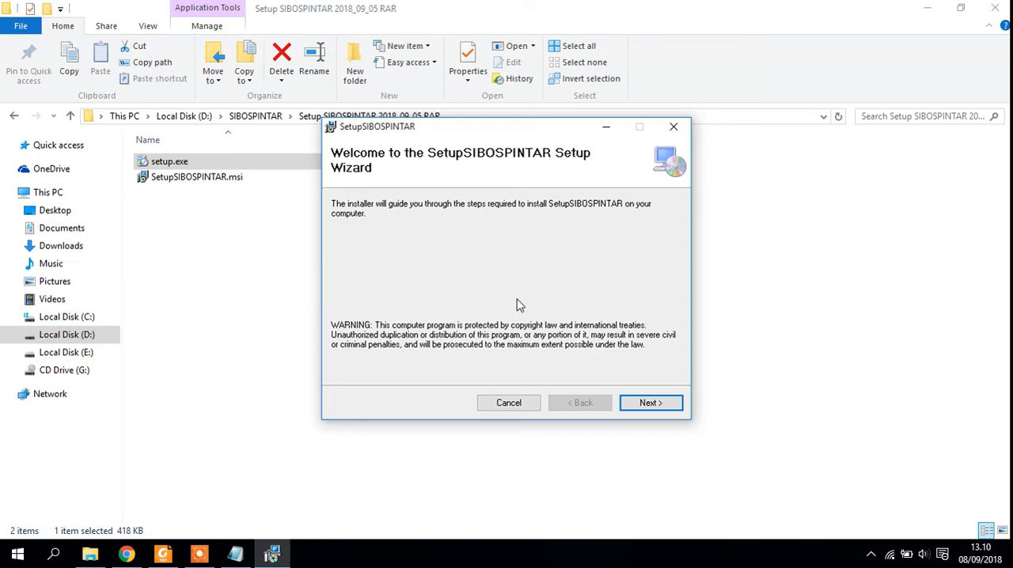
click(652, 404)
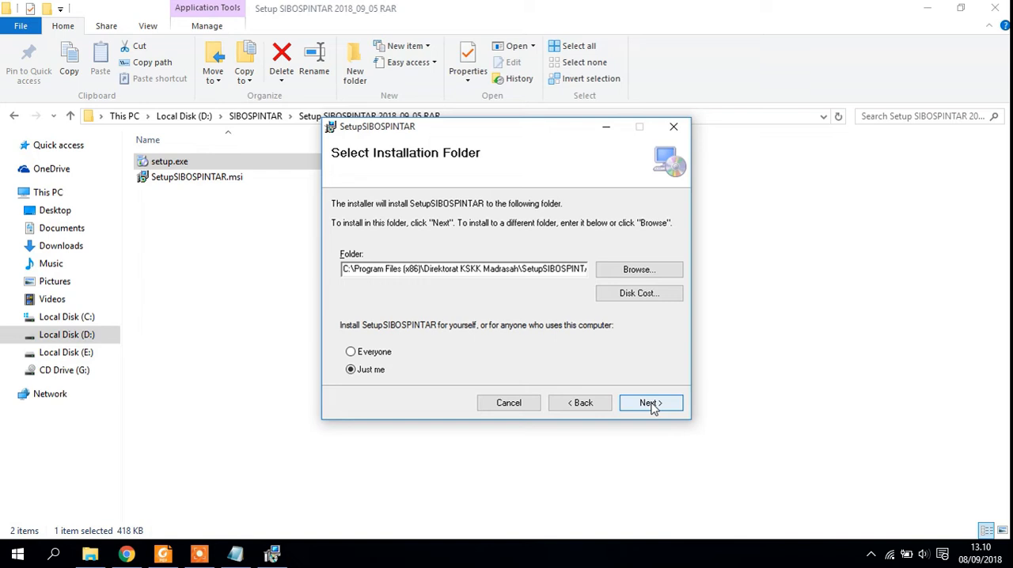
click(351, 353)
click(648, 403)
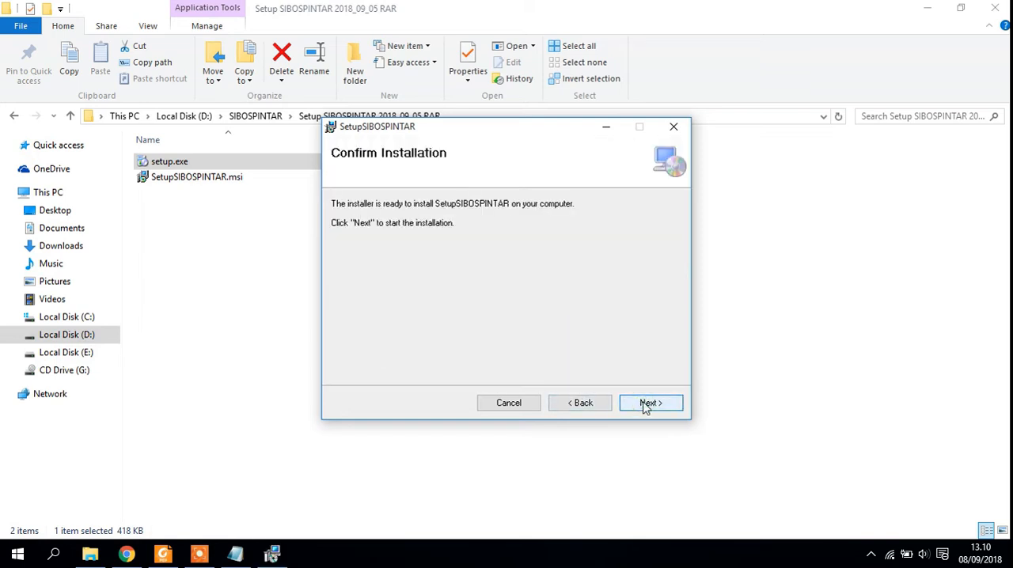
click(648, 404)
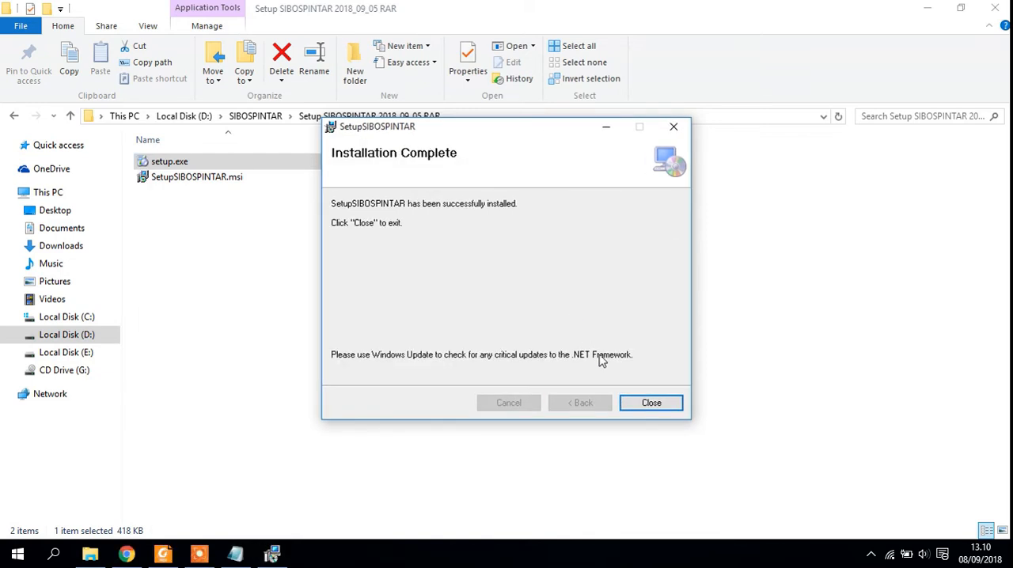
click(647, 403)
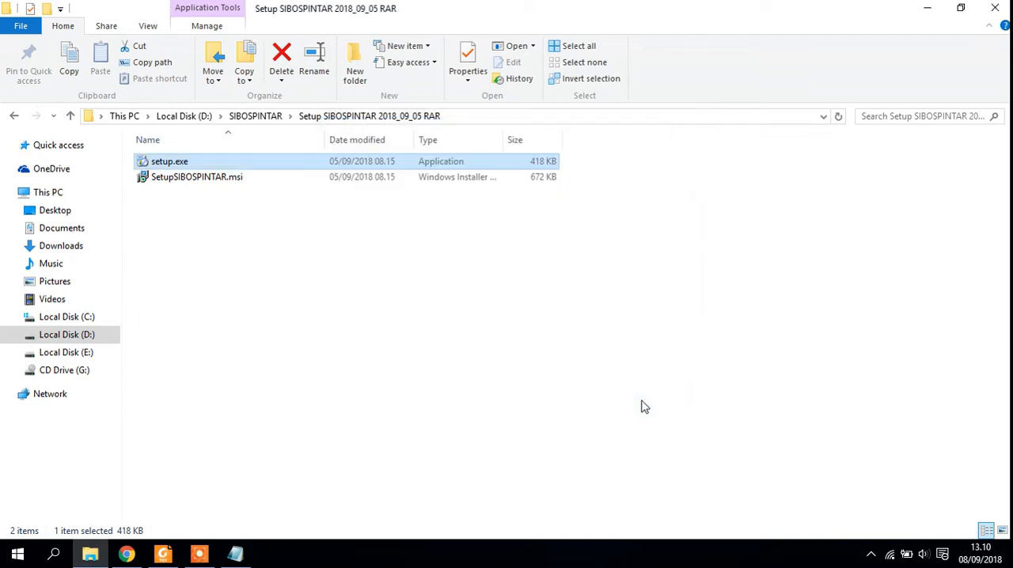
- Minimize the folder window and open the file location of the recently added SIBOSPINTAR app
click(929, 13)
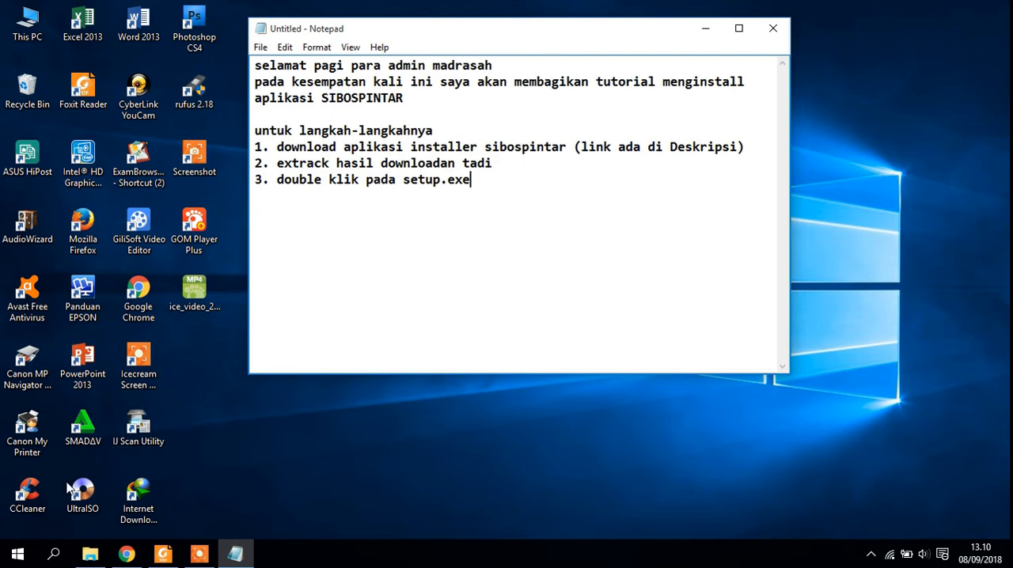
click(20, 556)
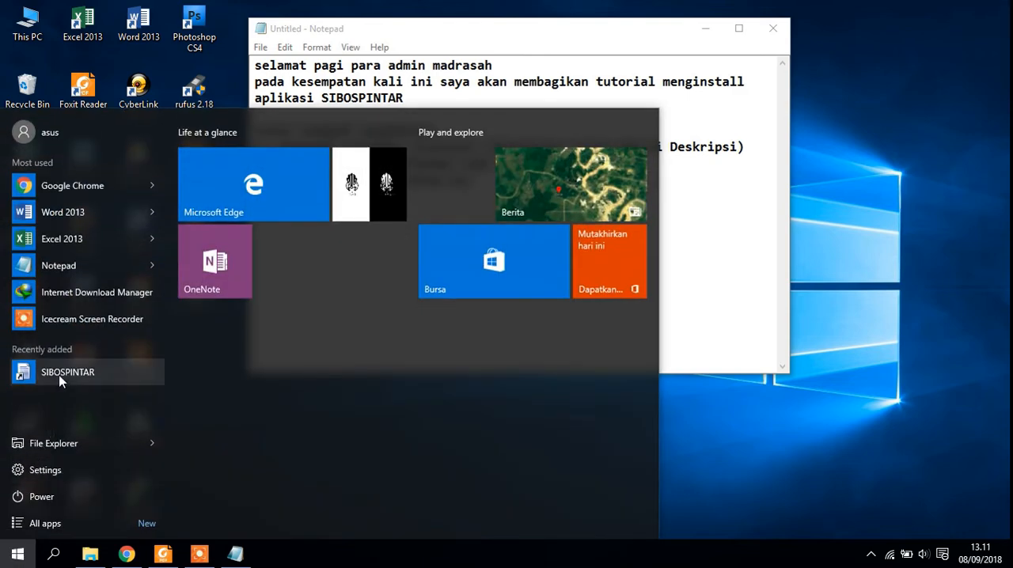
right_click(61, 381)
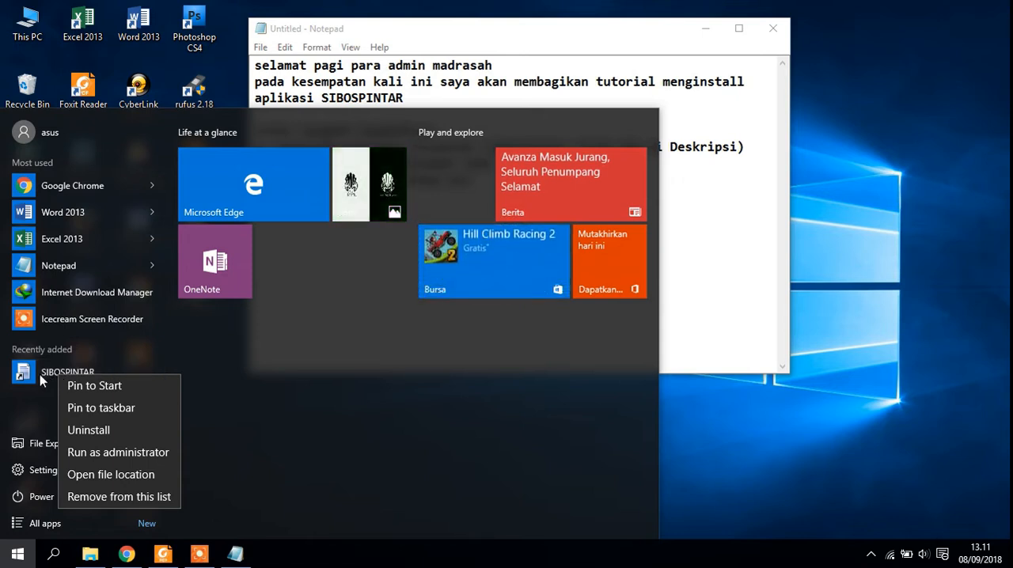
click(39, 375)
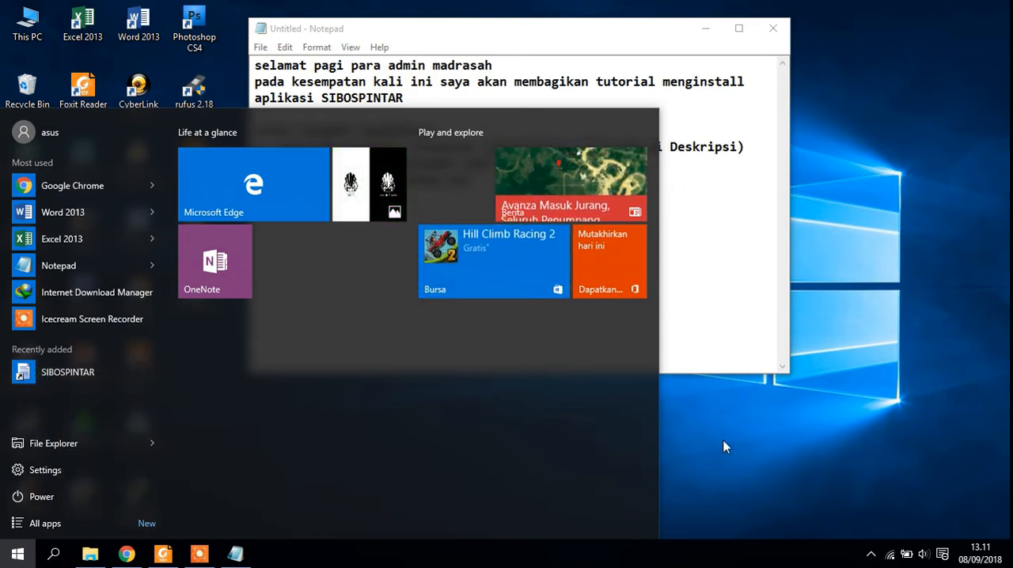
right_click(25, 373)
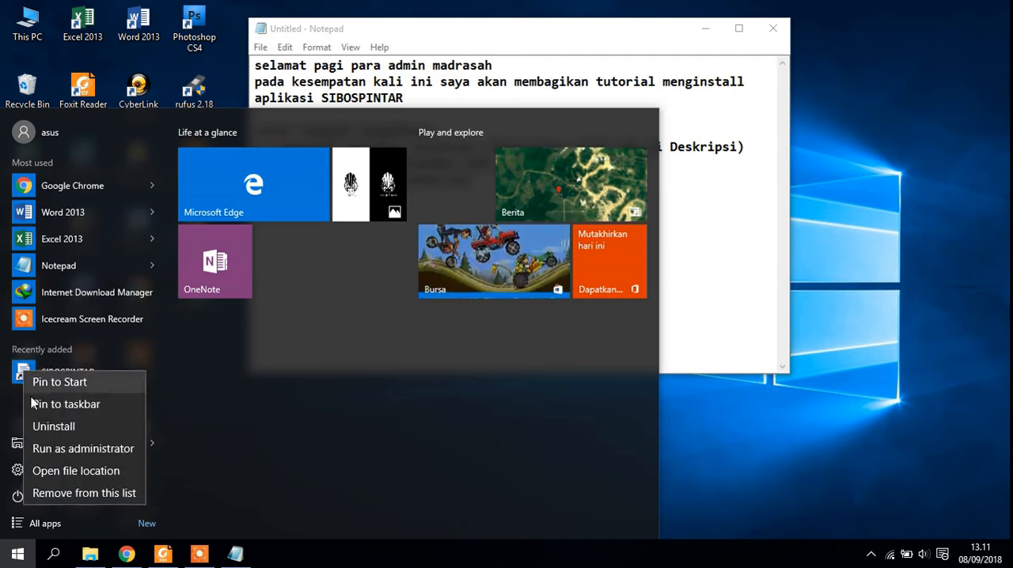
click(56, 470)
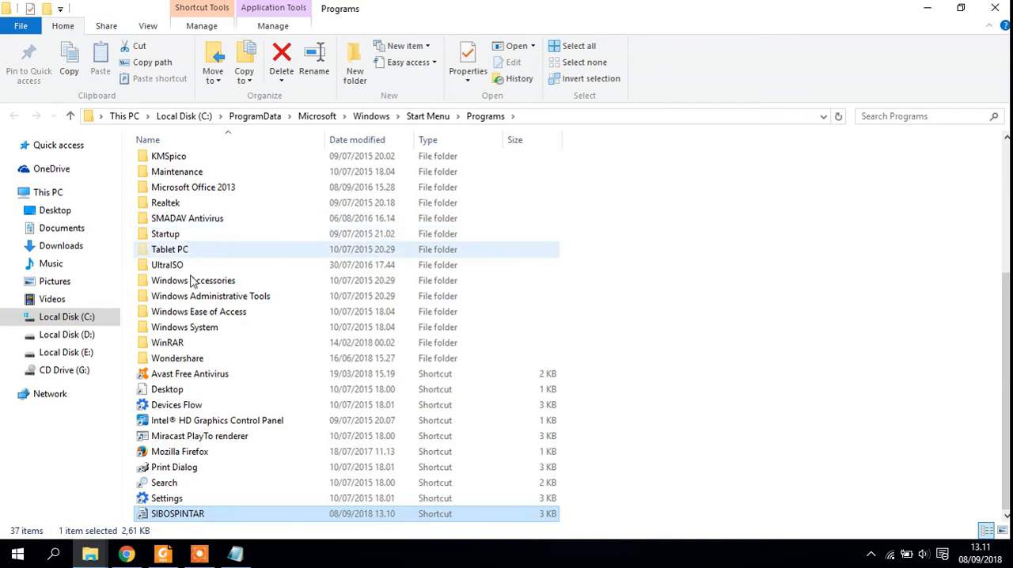
- Create a desktop shortcut for the SIBOSPINTAR entry in the Programs folder and close the folder window
right_click(176, 514)
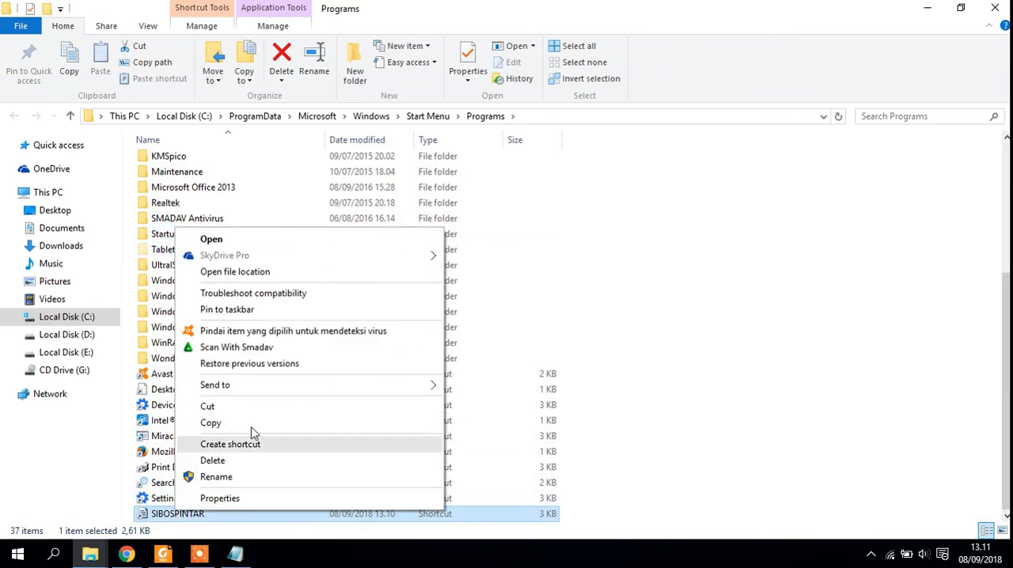
mouse_move(299, 383)
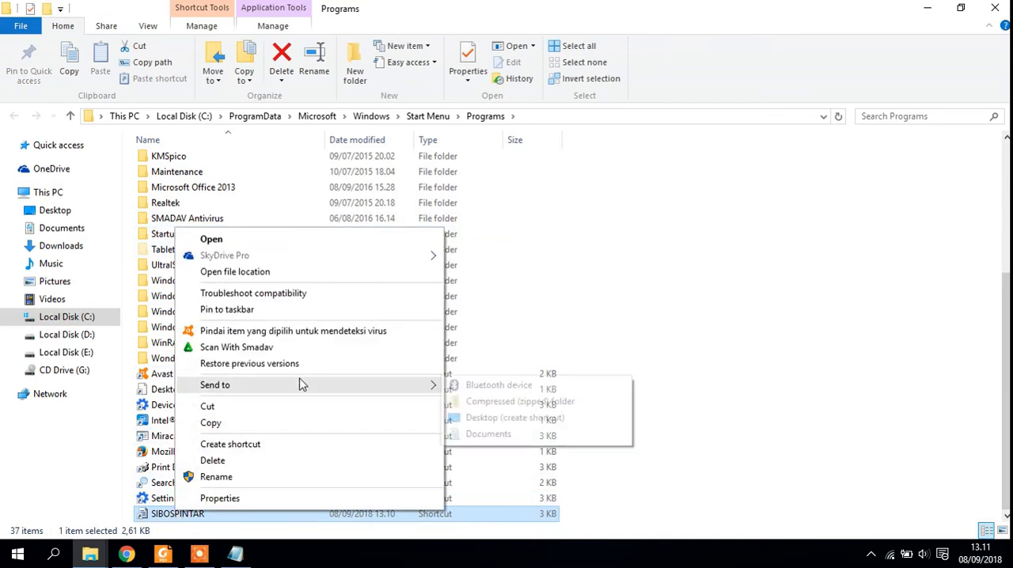
click(492, 417)
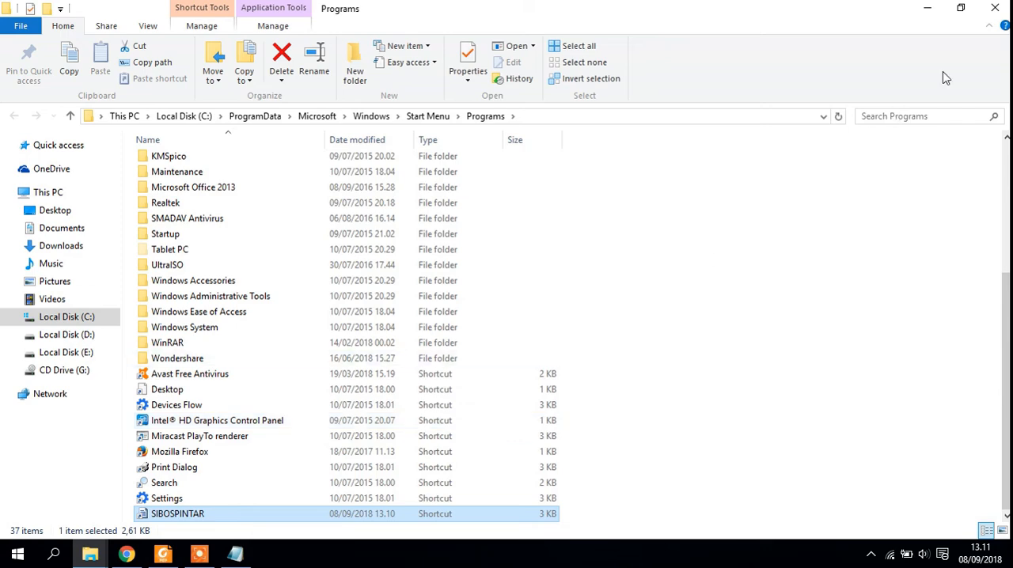
click(995, 8)
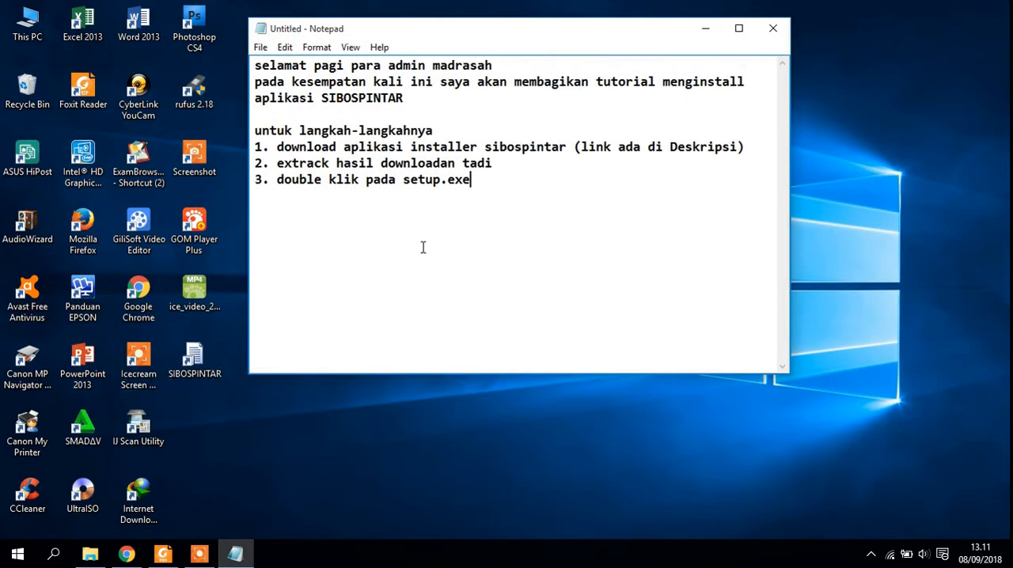
- Add the fourth list item in Notepad: "4. setelah terinstall, kemudian buka aplikasinya"
key(Return)
text(4. setelah teri)
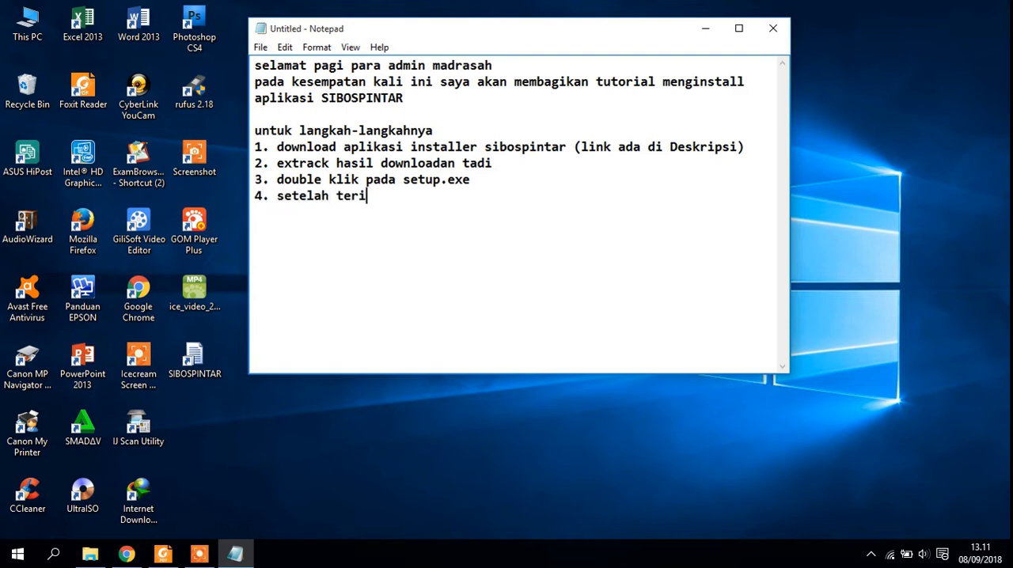
text(nstall , kemud)
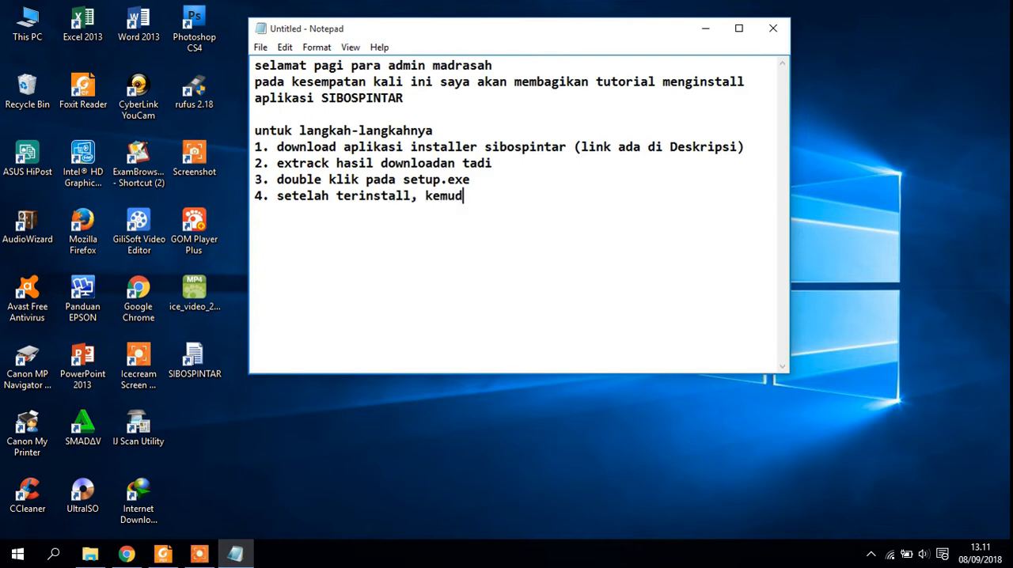
text(ian buka apli)
text(kasinya)
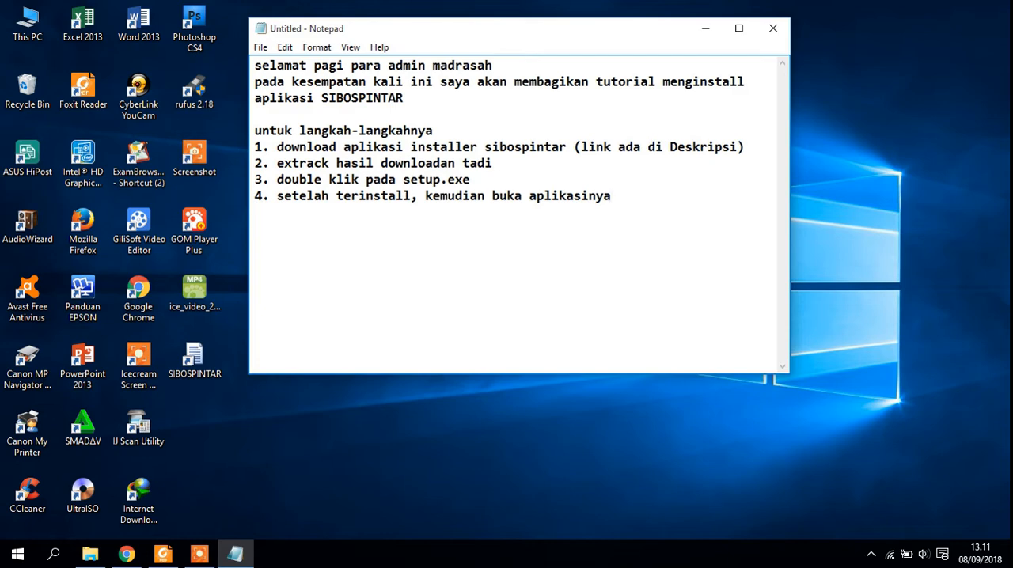
- Launch SIBOSPINTAR from its desktop shortcut and log in with the account password for the school's UserID
click(202, 366)
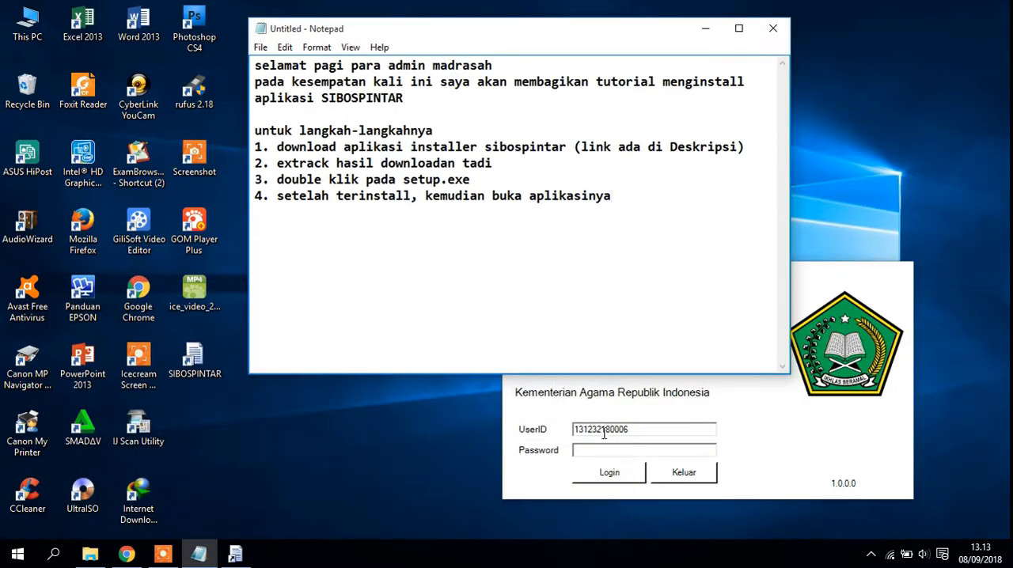
click(605, 448)
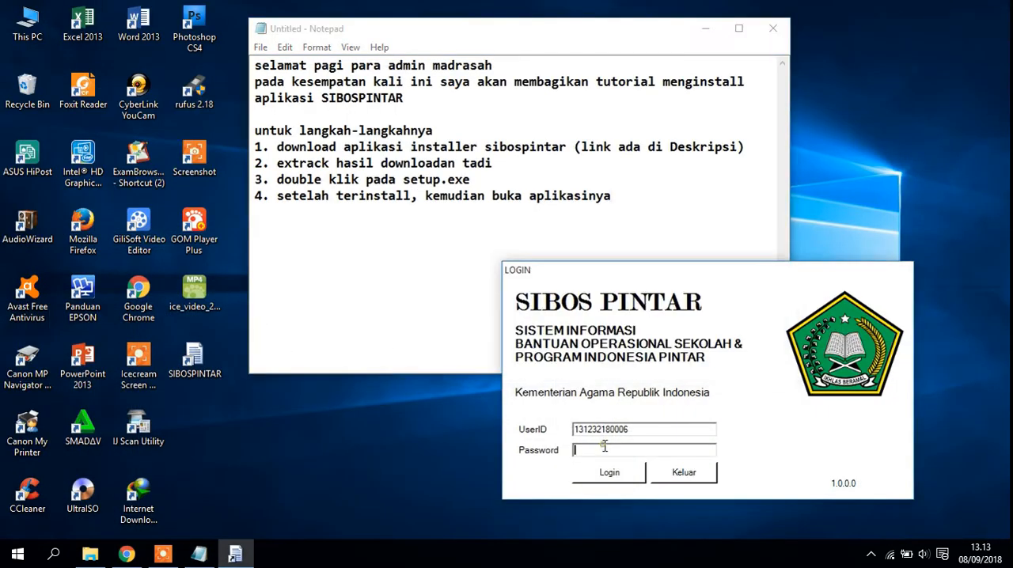
text(**********)
click(613, 474)
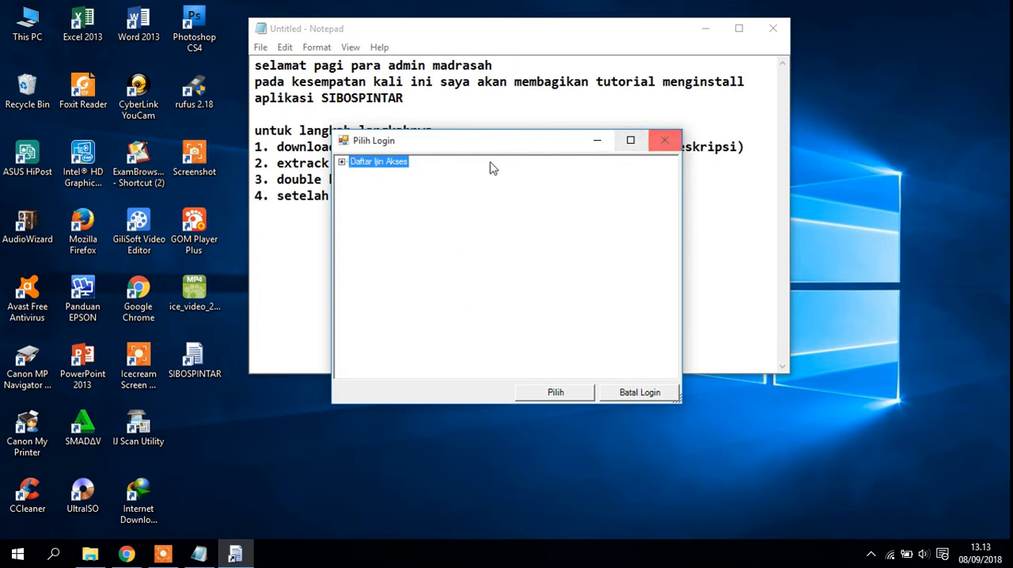
- Choose the Modul AdminLembaga access for MA Terpadu Mafatihul Huda under Daftar Ijin Akses
click(342, 162)
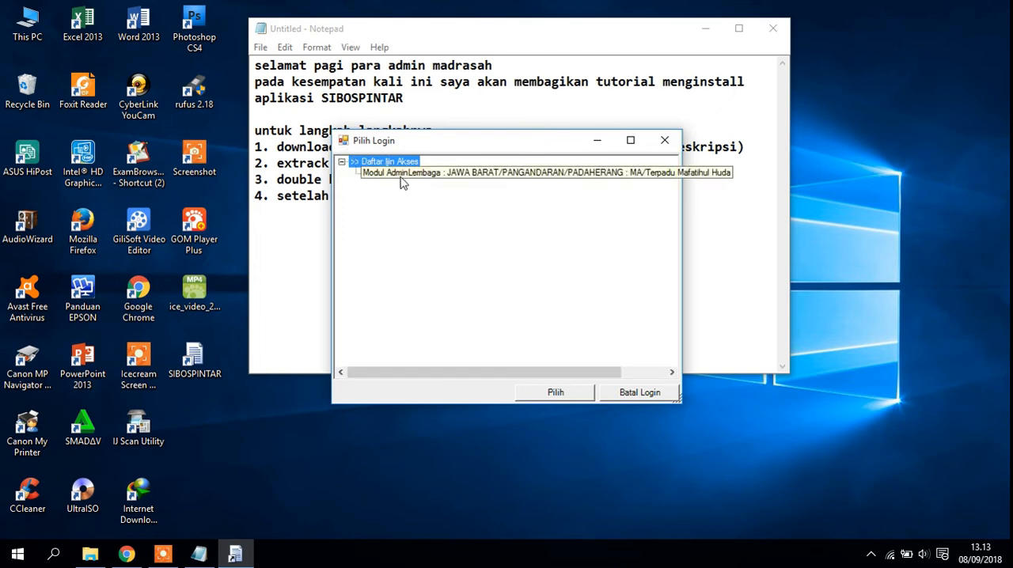
click(475, 173)
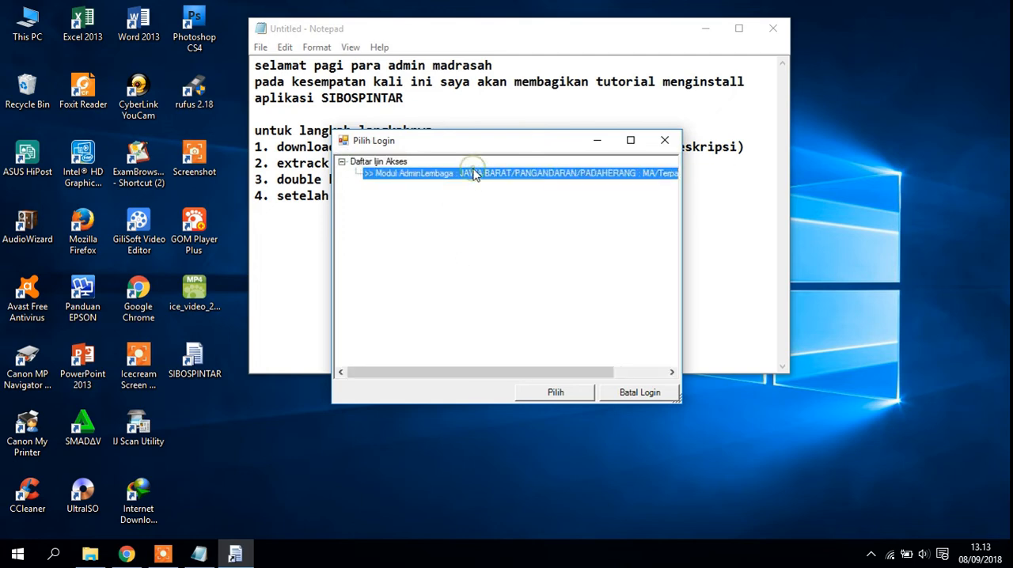
click(565, 392)
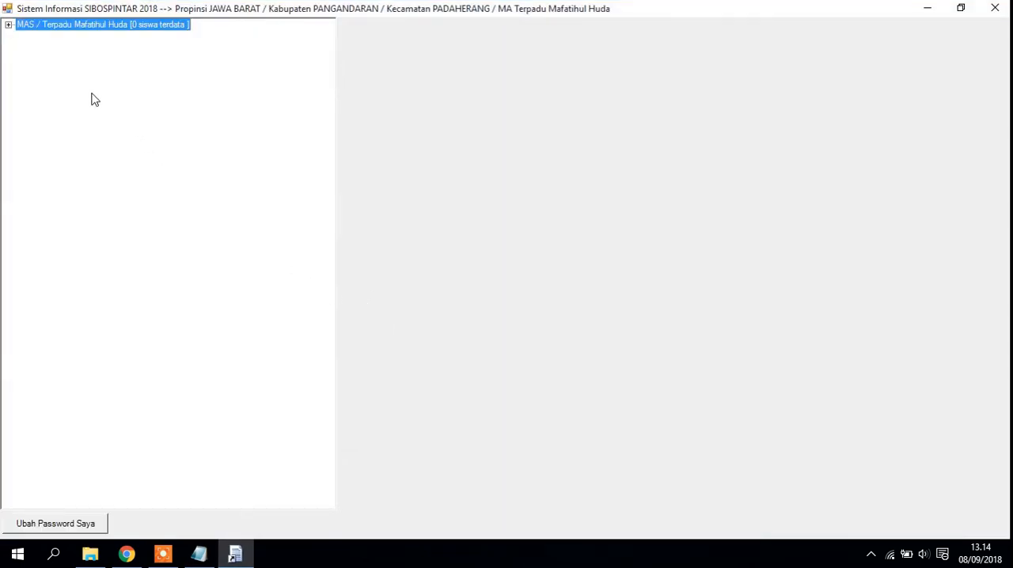
- Expand the MAS / Terpadu Mafatihul Huda node and examine the accounts under DaftarAdminLembaga
click(9, 25)
click(63, 38)
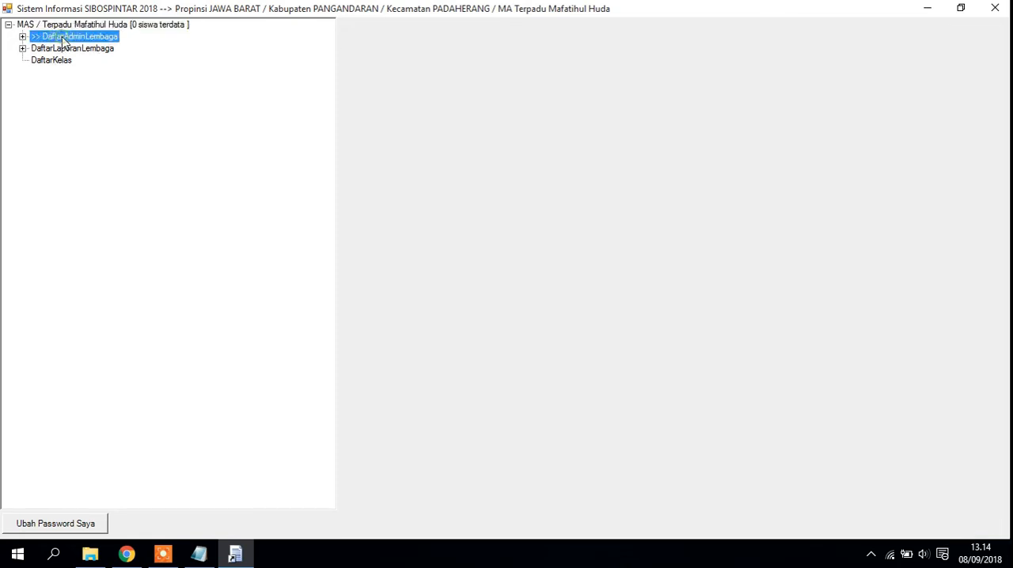
click(23, 37)
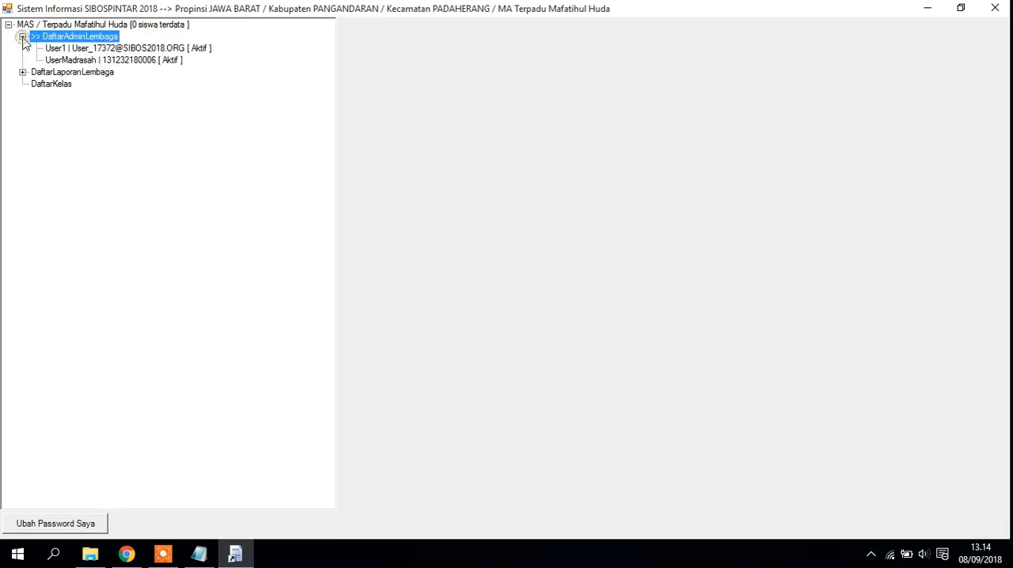
click(89, 61)
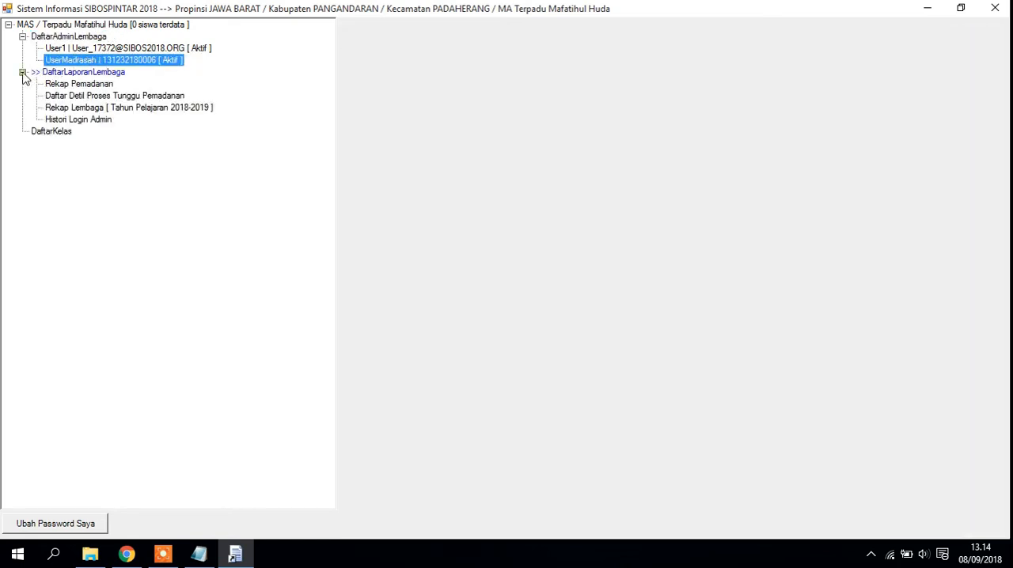
- Look through the four DaftarLaporanLembaga reports and the DaftarKelas entry, and exit SIBOSPINTAR including its login window
click(23, 72)
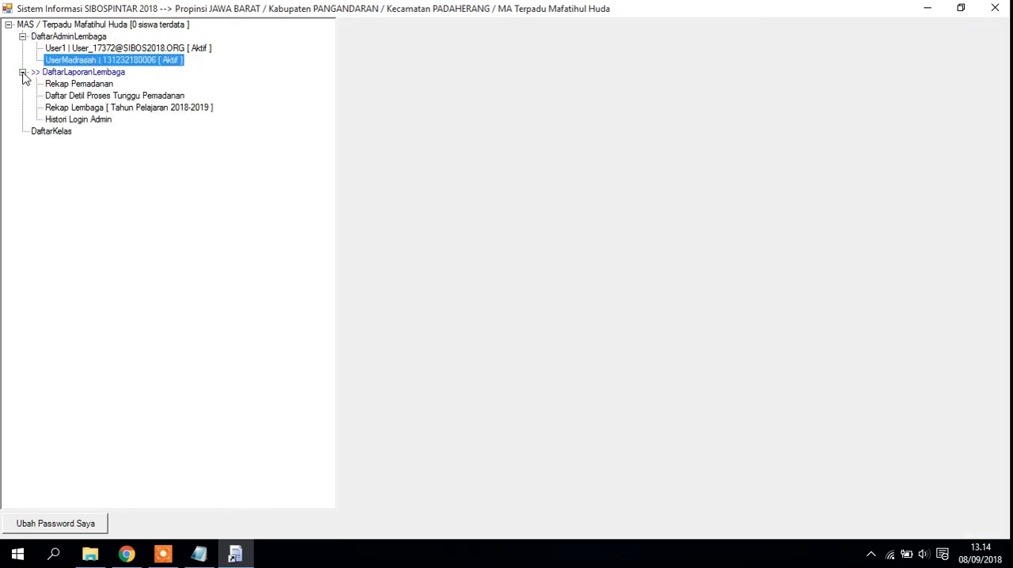
click(72, 85)
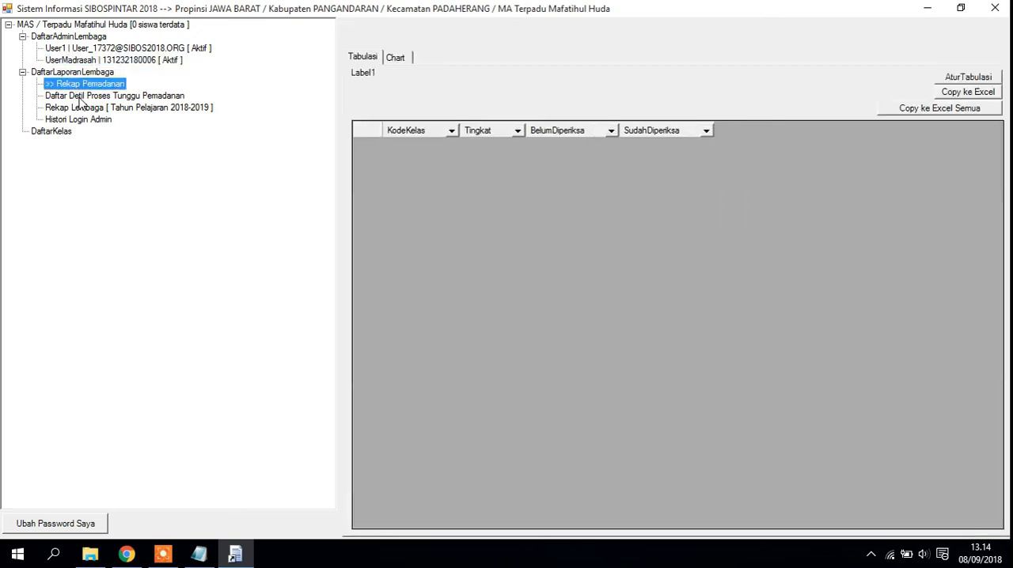
click(79, 97)
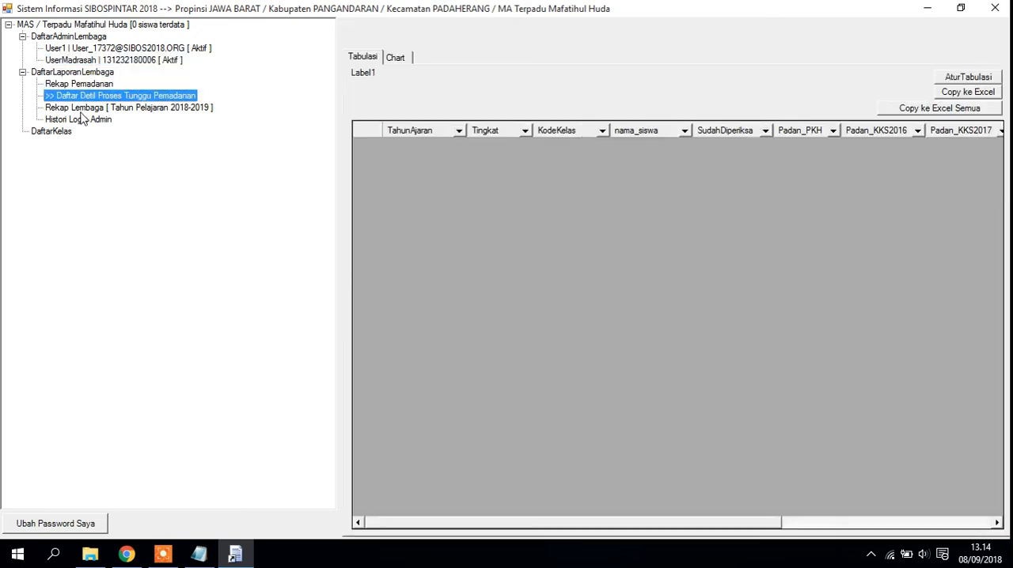
click(80, 110)
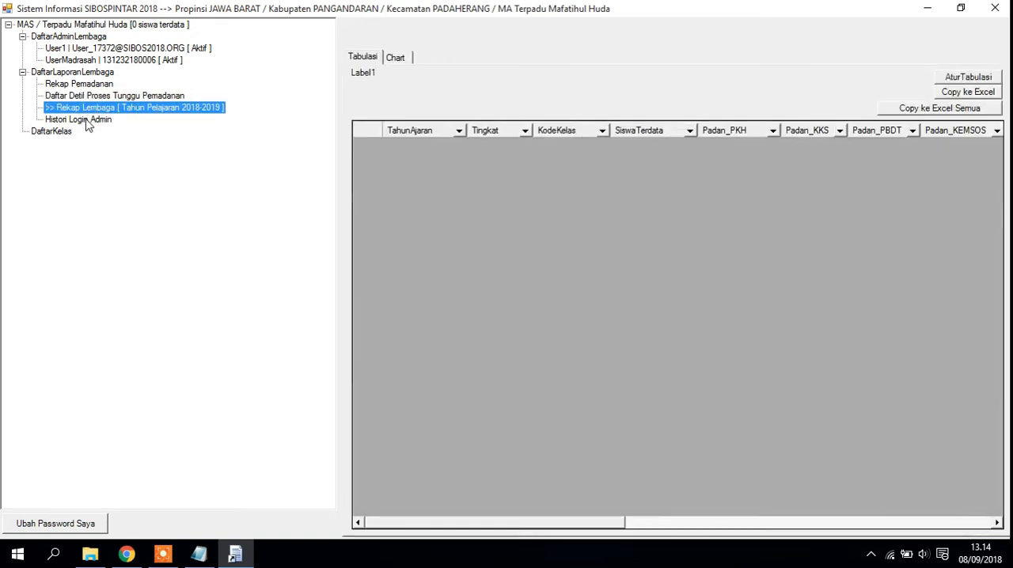
click(86, 121)
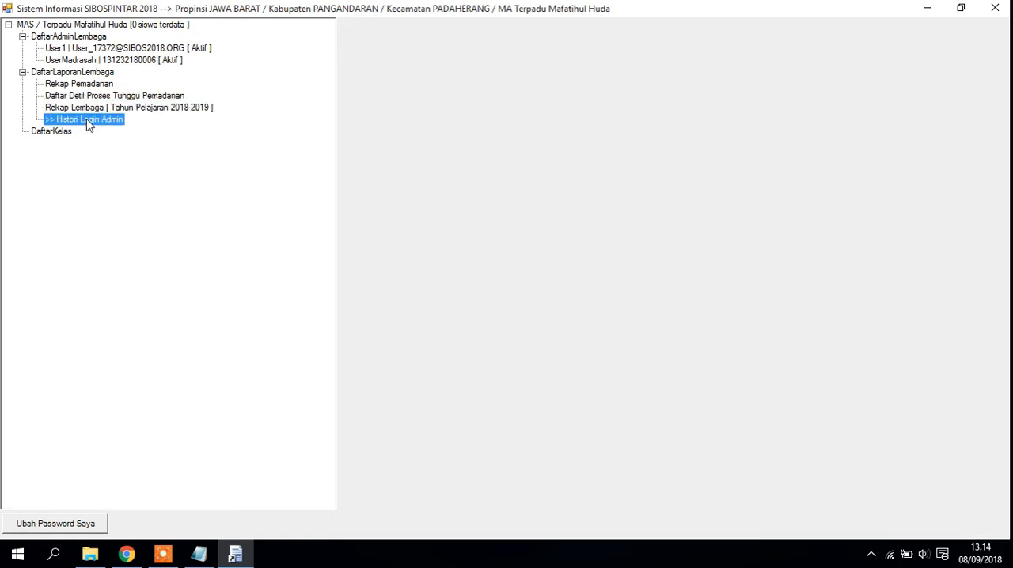
click(36, 135)
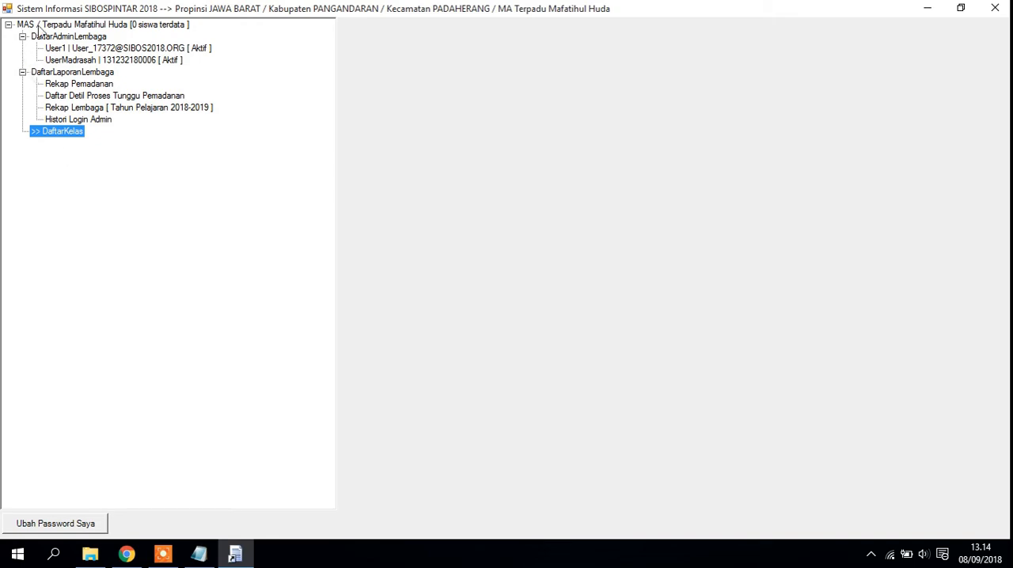
click(995, 8)
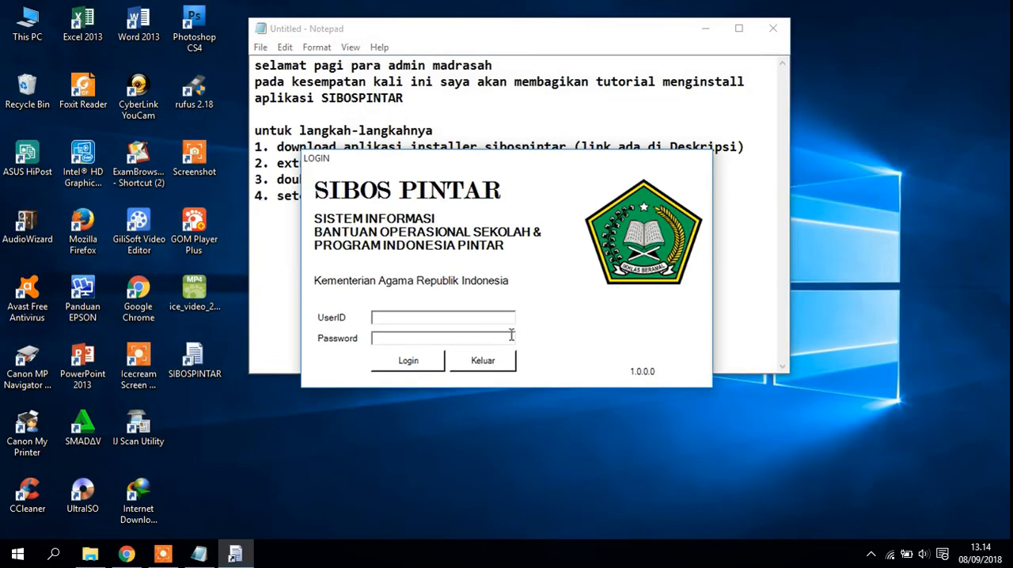
click(488, 363)
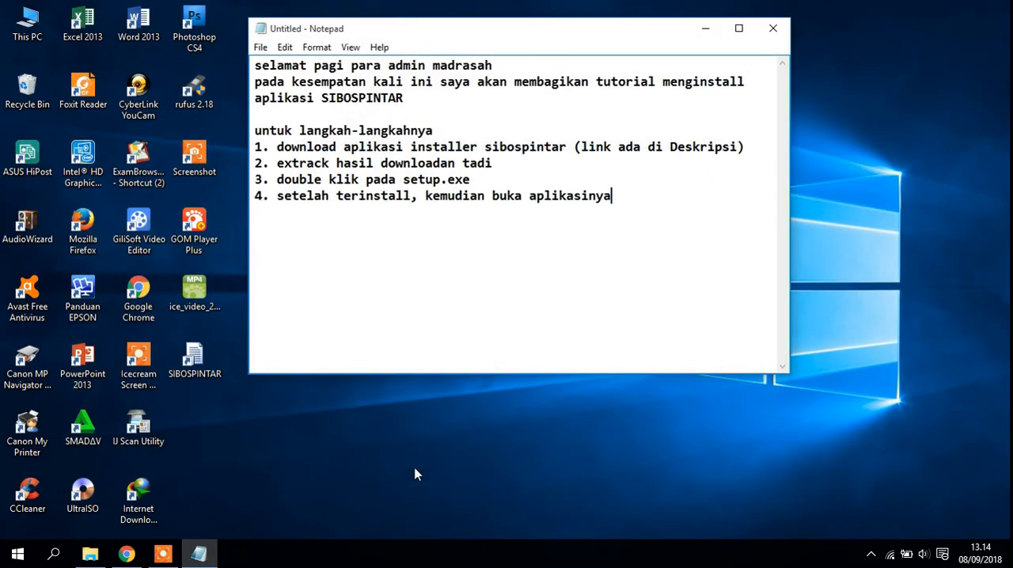
- Add the fifth list item in Notepad: "5. untuk password login"
key(Return)
text(5. untuk pass)
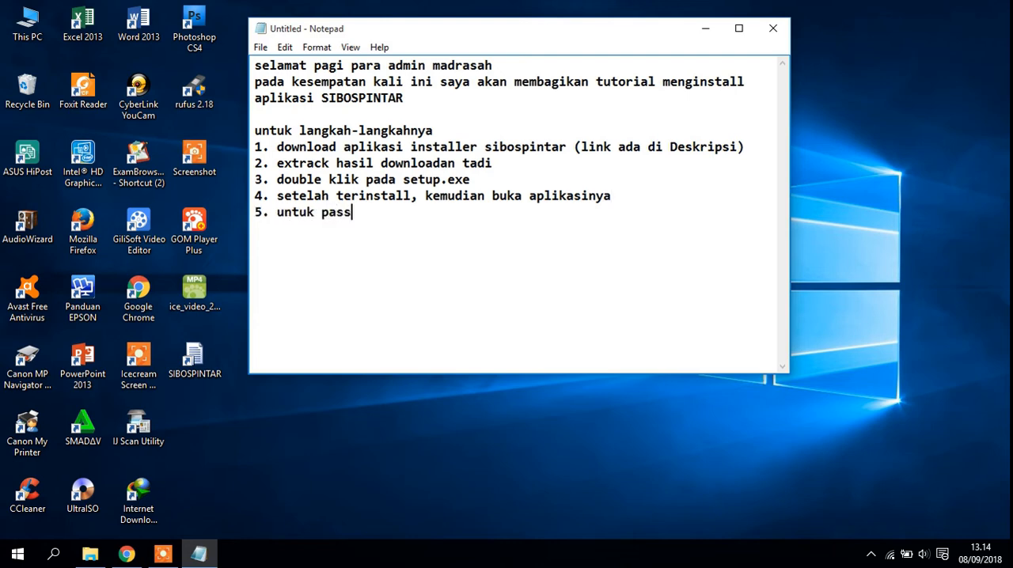
text(word login)
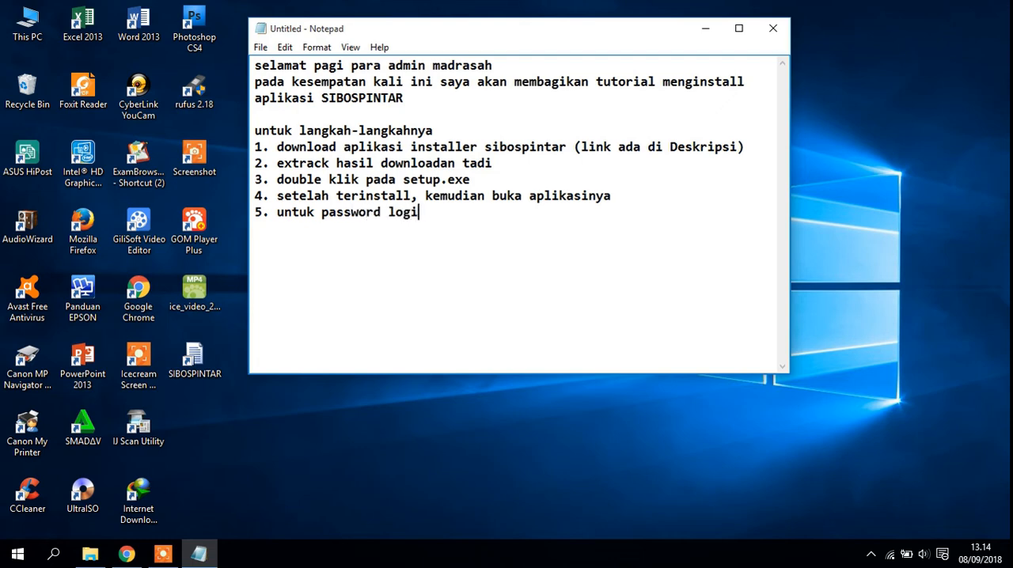
- Add an indented line below item 5 reading "Username: NSM Masing-masing madrasah"
key(Return)
key(Return)
key(Tab)
text(Username)
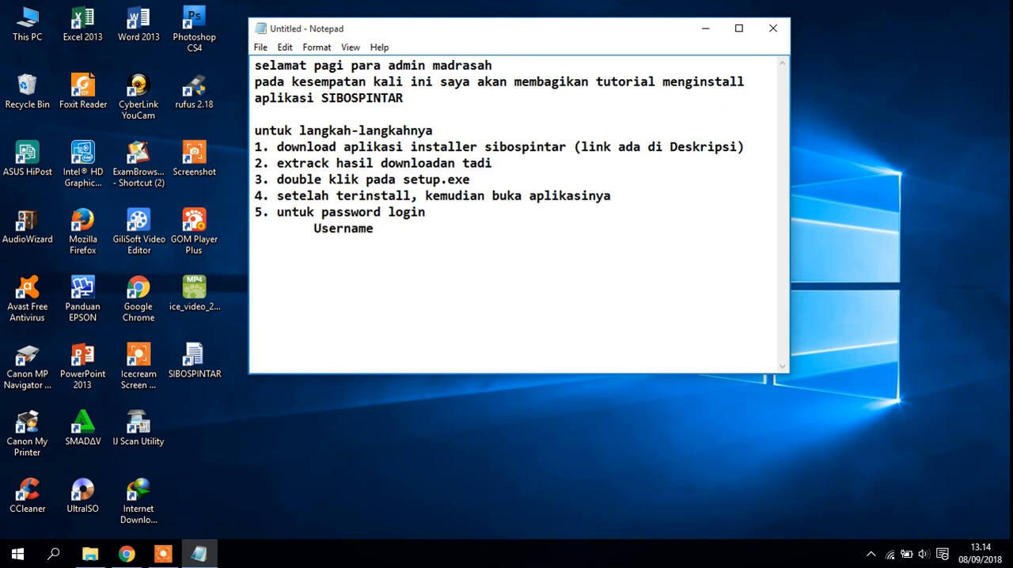
text(: NSM Masing-)
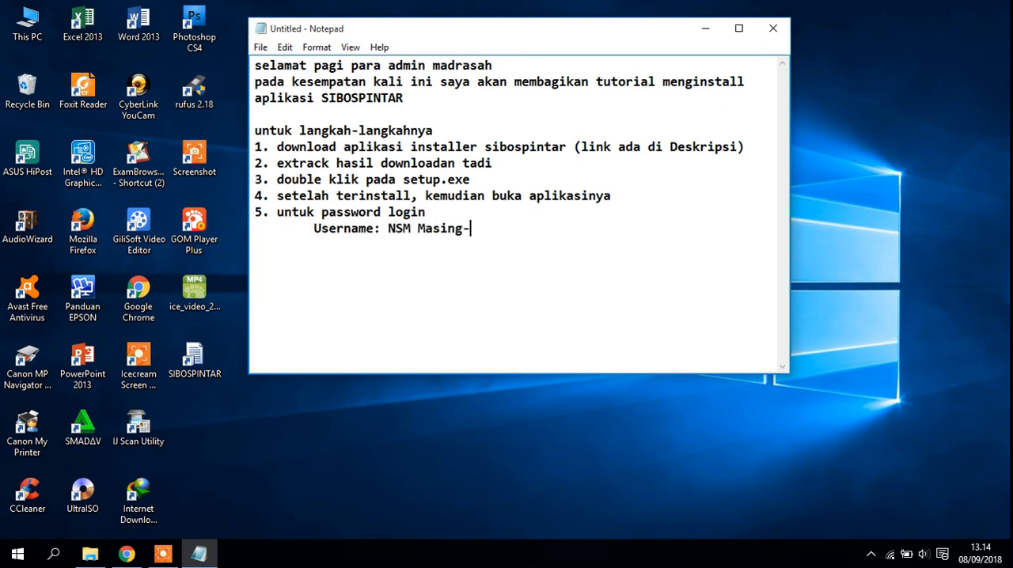
text(masing m)
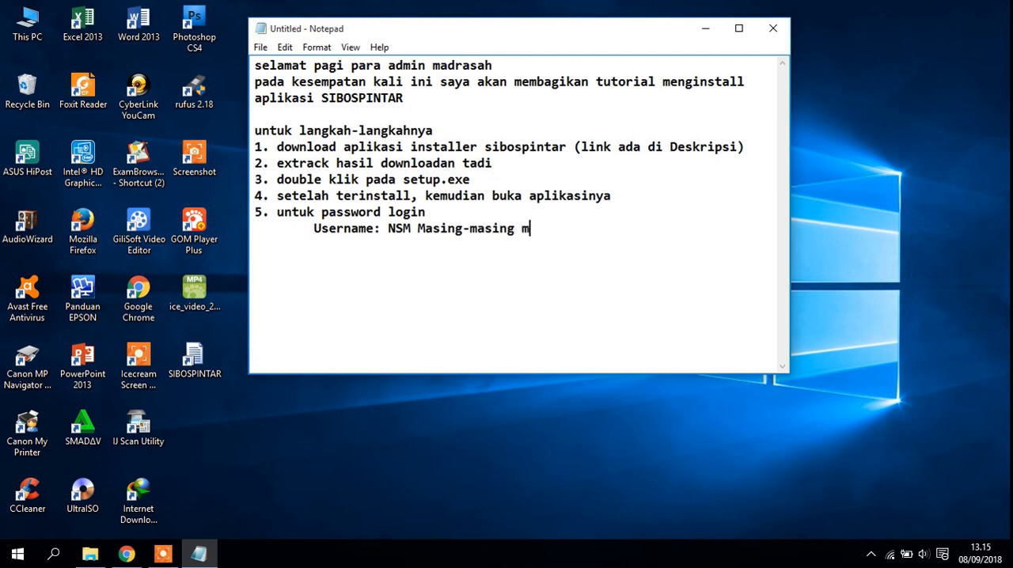
text(adrasah)
- Add an indented "Password:" line below the username line and fill in the default login password
key(Return)
text(Password)
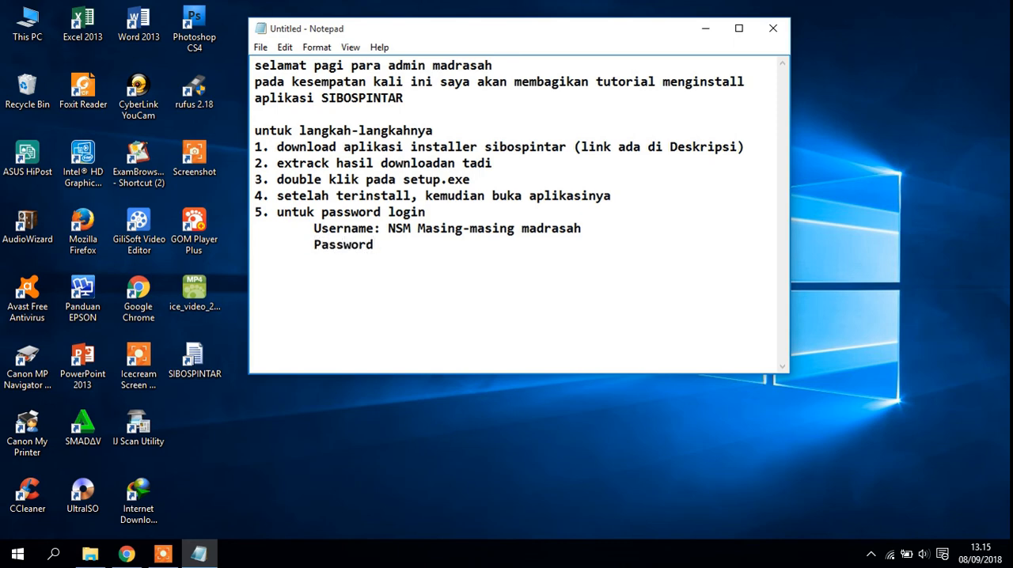
text(: User12345)
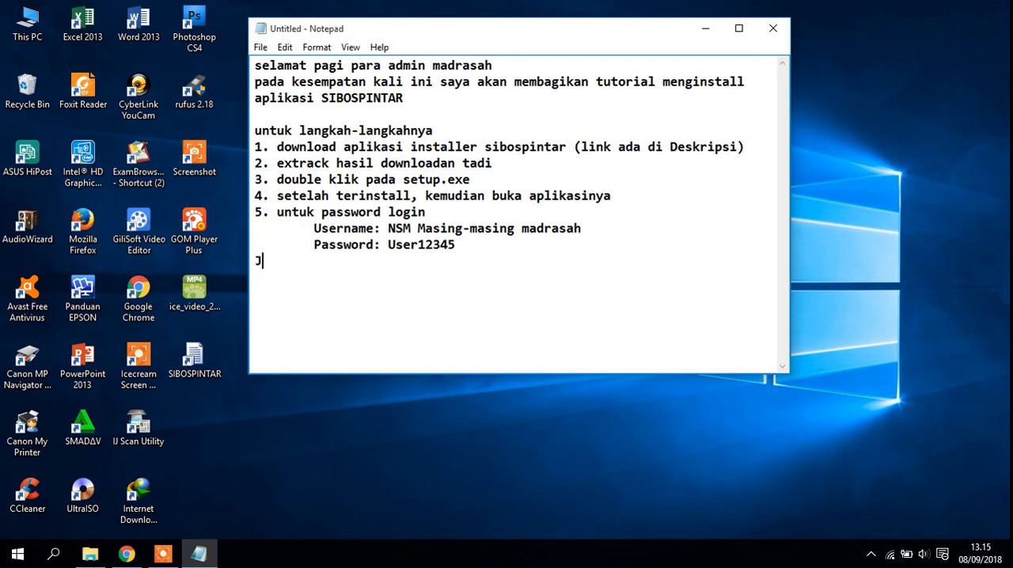
- End the note with the lines "Terimakasih" and "Jangan lupa Like dan Subscribe..."
text(Terimakasih)
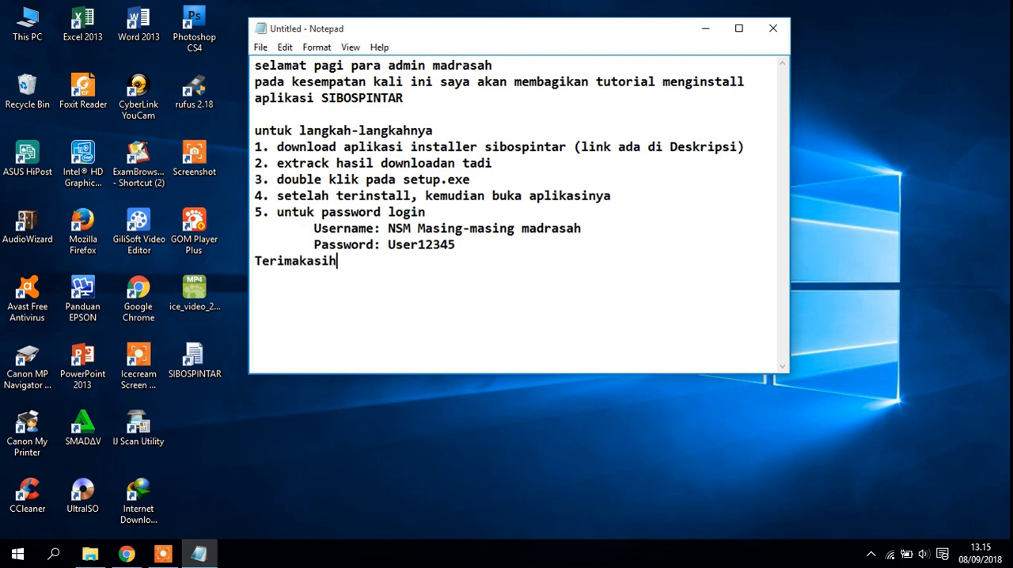
key(Return)
text(Jangan lupa )
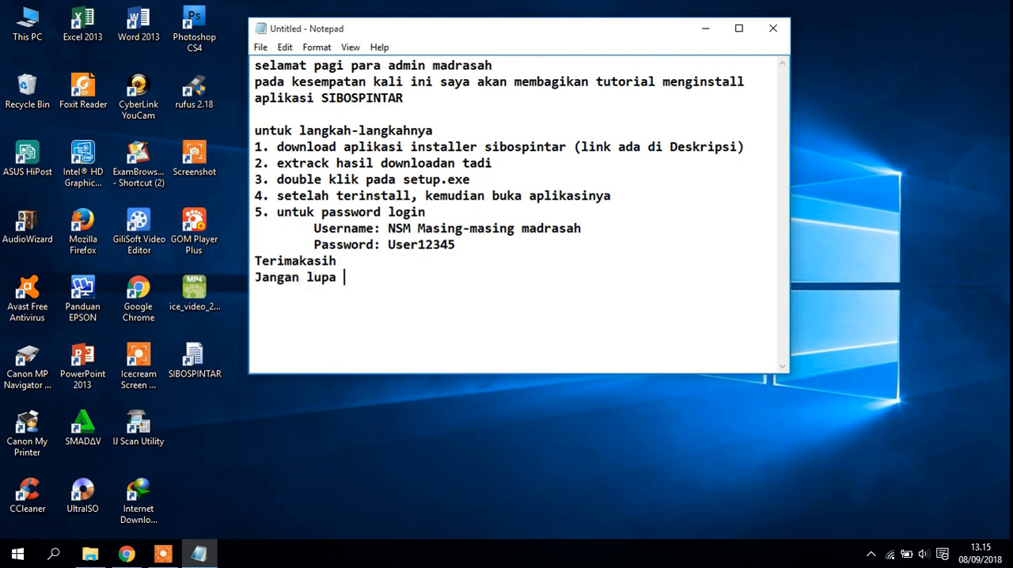
text(Like dan Sub)
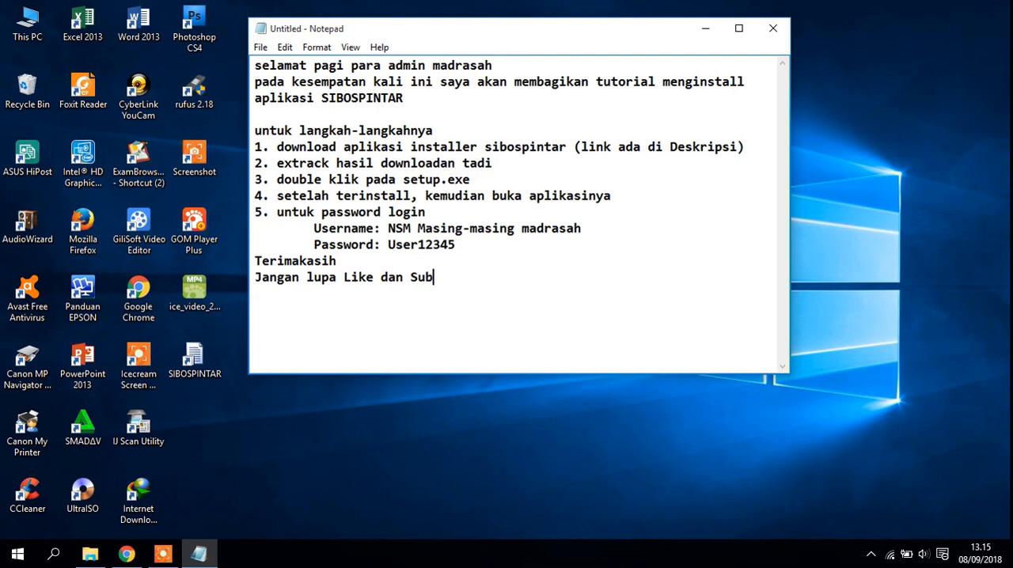
text(scribe...)
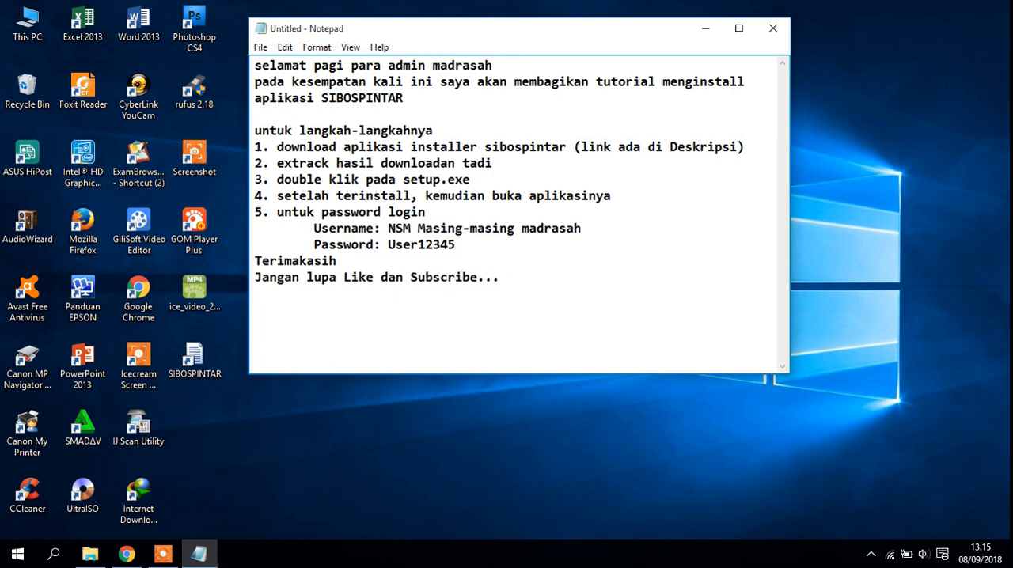